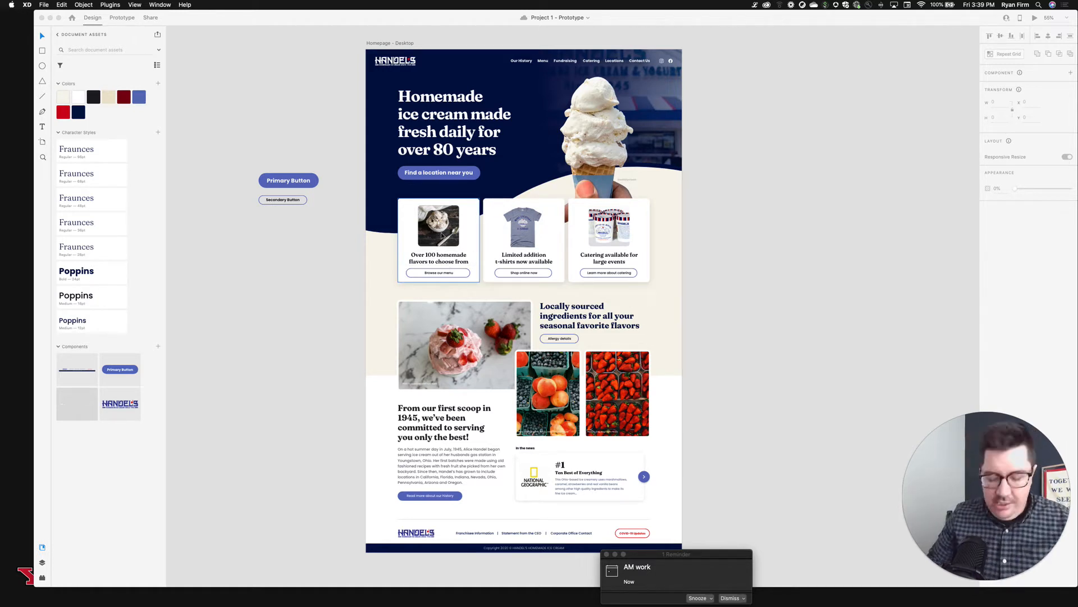
- Check the homepage design against its column layout grid, hide the grid again, and save the document
{"action": "scroll", "coordinate": [444, 235], "scroll_direction": "right", "scroll_amount": 1}
{"action": "left_click", "coordinate": [459, 225]}
{"action": "key", "text": "shift+super+apostrophe"}
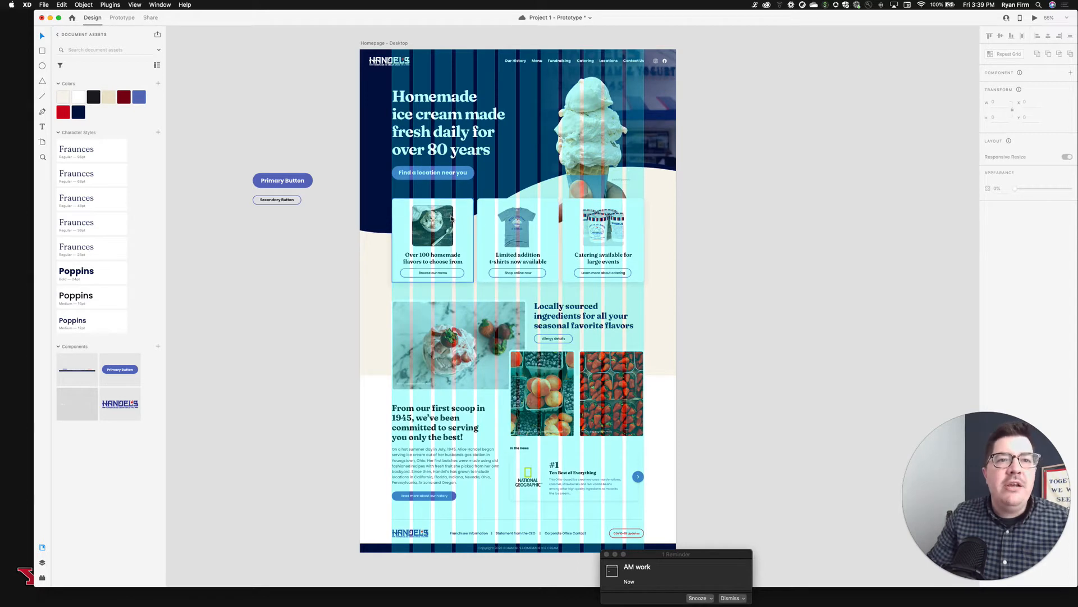
{"action": "scroll", "coordinate": [538, 219], "scroll_direction": "down", "scroll_amount": 1}
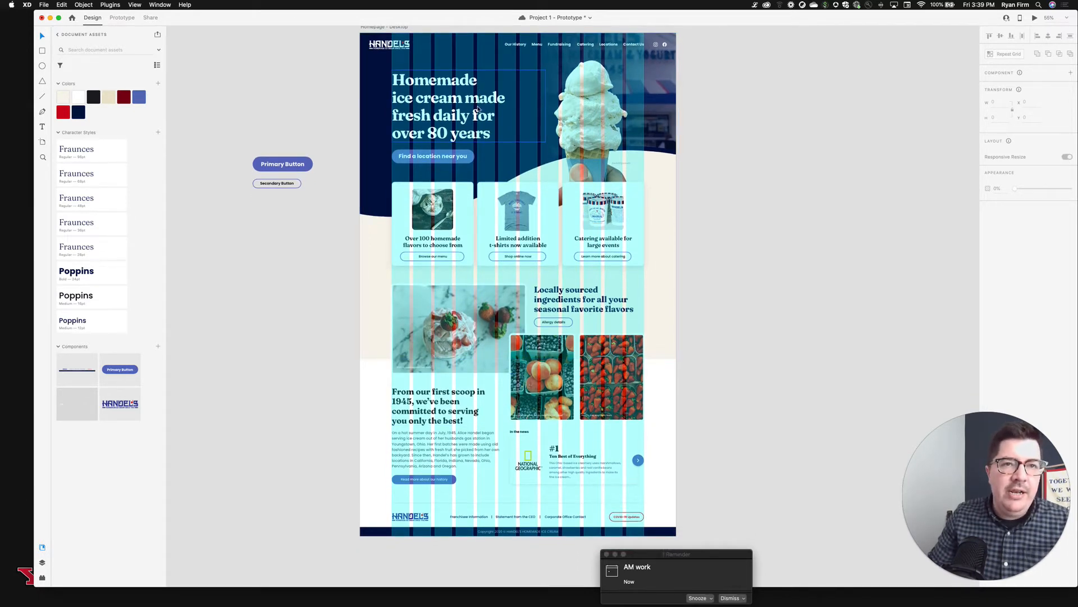
{"action": "key", "text": "shift+super+apostrophe"}
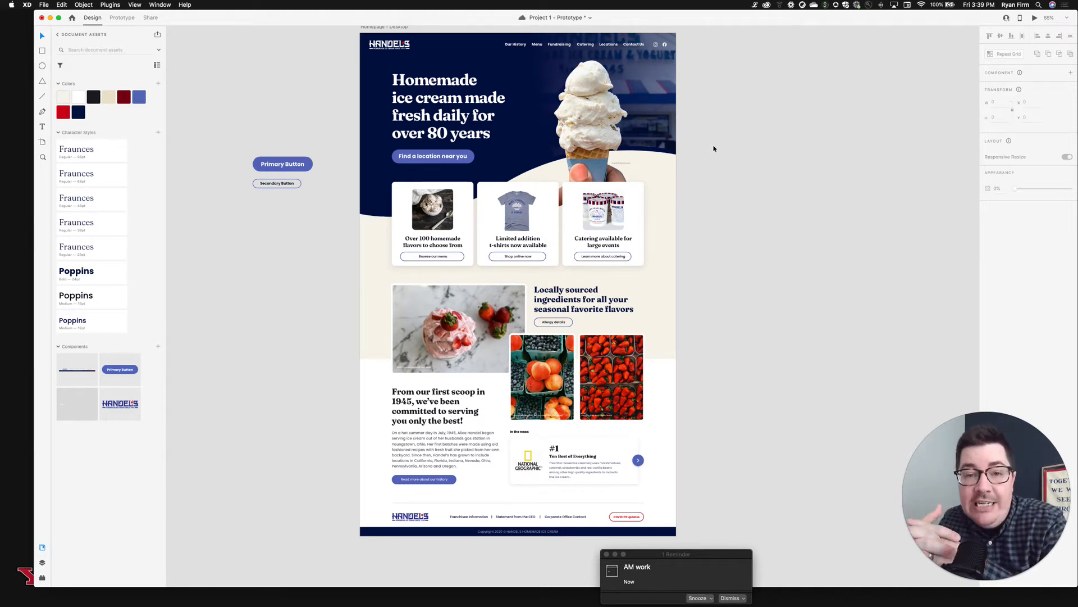
{"action": "key", "text": "super+s"}
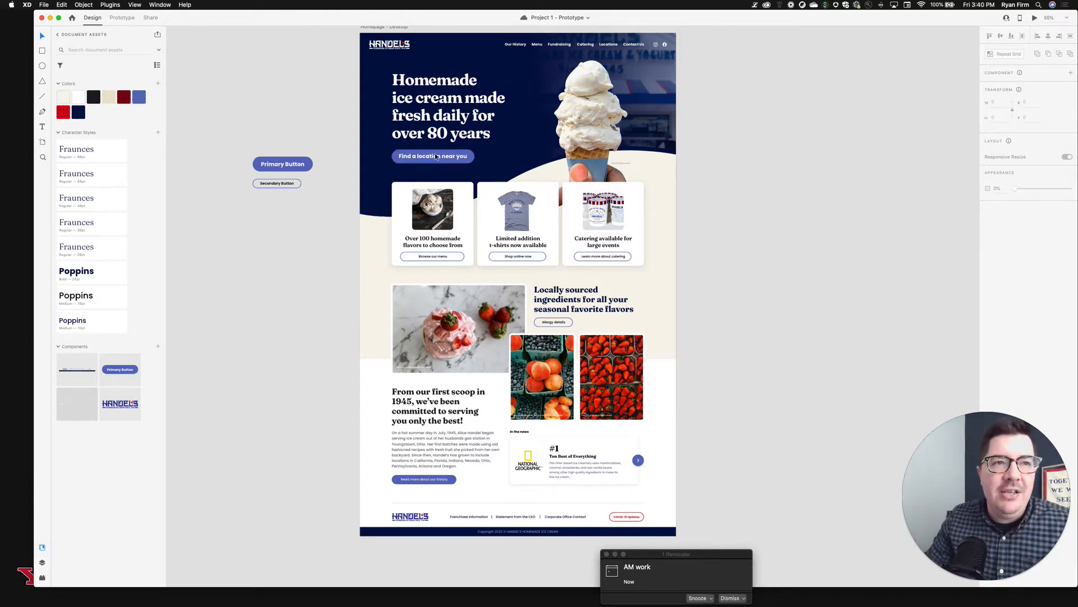
- Examine the primary and secondary buttons used throughout the homepage and the master buttons beside the artboard
{"action": "scroll", "coordinate": [435, 157], "scroll_direction": "up", "scroll_amount": 5}
{"action": "scroll", "coordinate": [436, 158], "scroll_direction": "up", "scroll_amount": 1}
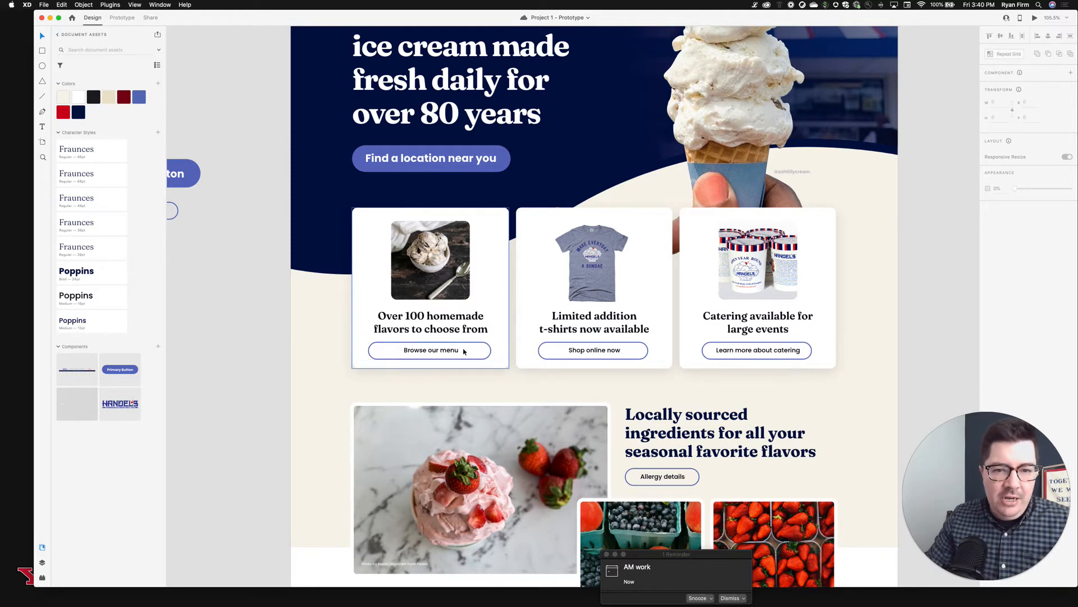
{"action": "scroll", "coordinate": [461, 351], "scroll_direction": "down", "scroll_amount": 4}
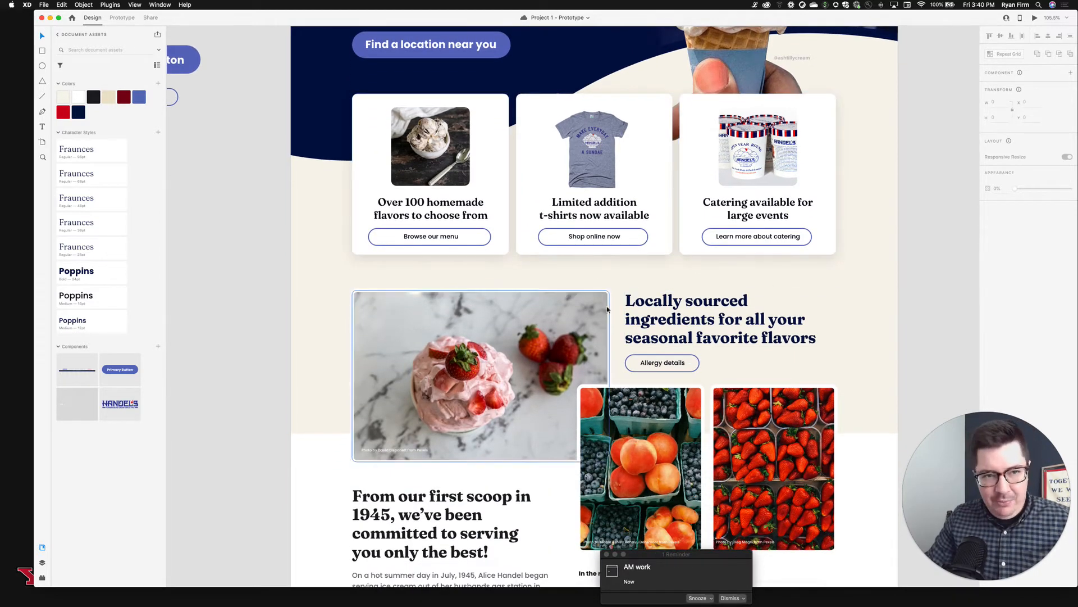
{"action": "scroll", "coordinate": [471, 455], "scroll_direction": "down", "scroll_amount": 4}
{"action": "scroll", "coordinate": [471, 455], "scroll_direction": "down", "scroll_amount": 1}
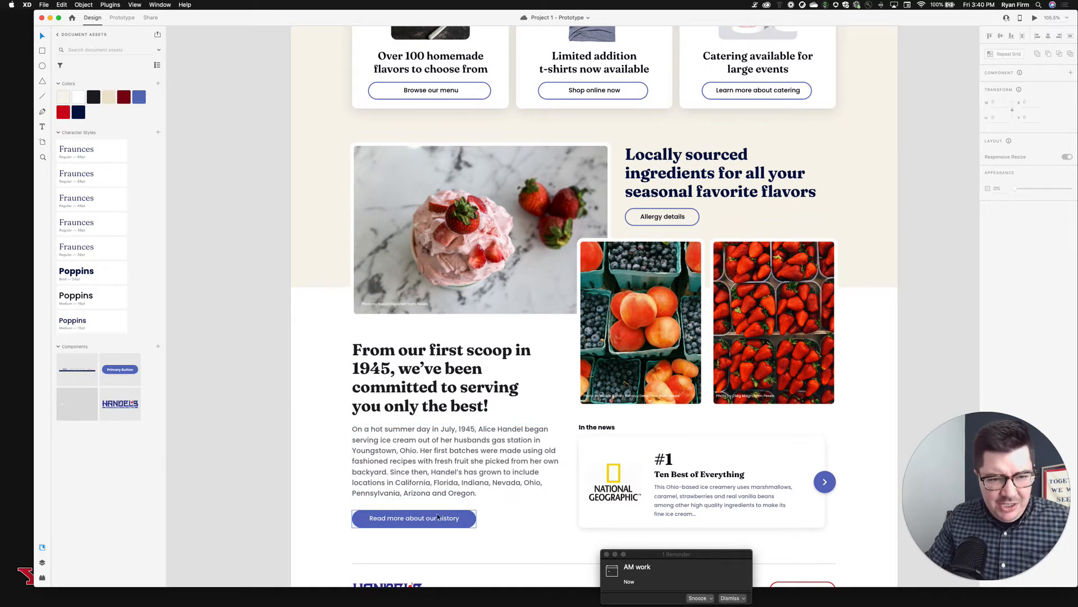
{"action": "scroll", "coordinate": [443, 510], "scroll_direction": "up", "scroll_amount": 12}
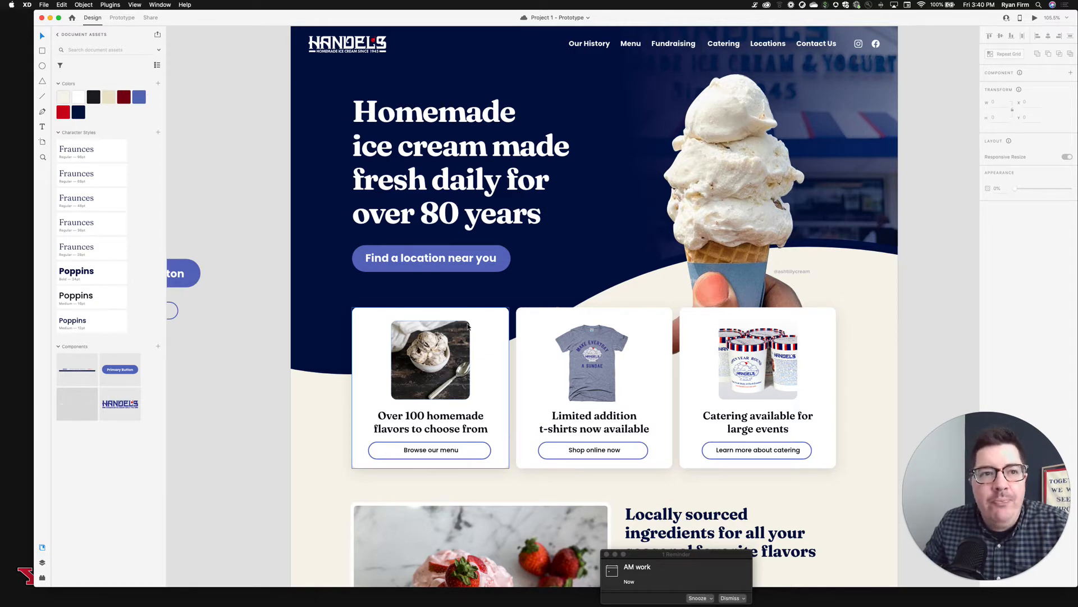
{"action": "scroll", "coordinate": [229, 325], "scroll_direction": "left", "scroll_amount": 10}
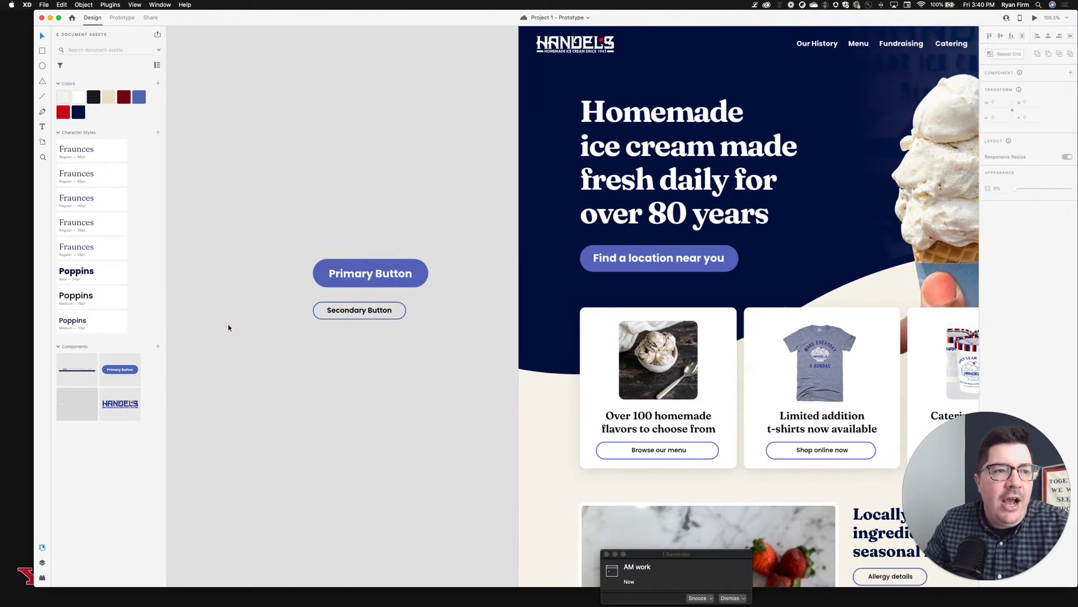
{"action": "scroll", "coordinate": [416, 277], "scroll_direction": "right", "scroll_amount": 3}
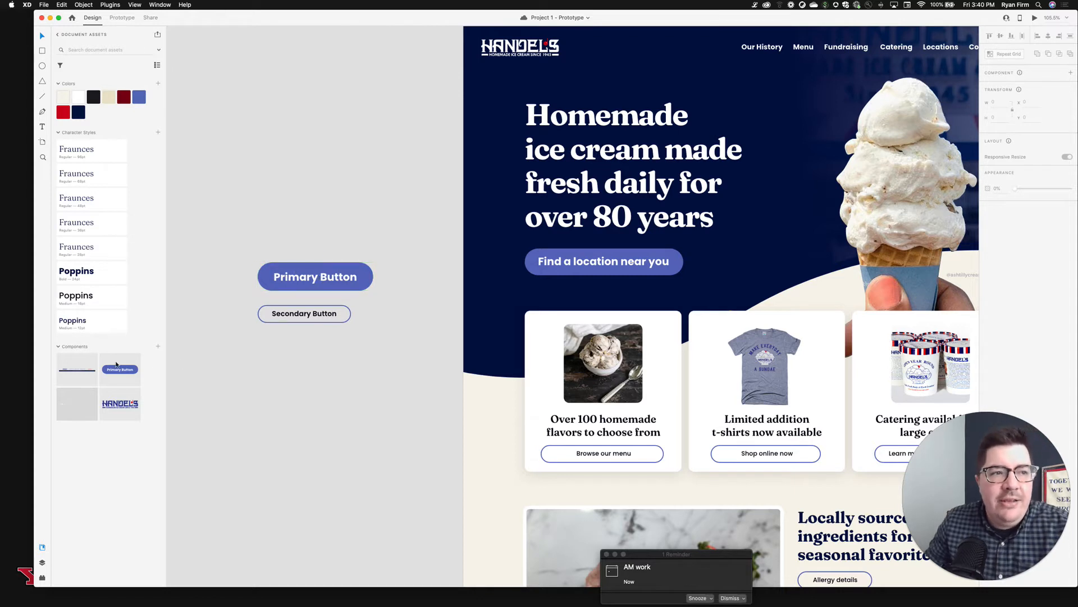
- Place a Handel's logo component instance on the canvas below the master buttons and delete it
{"action": "left_click", "coordinate": [284, 283]}
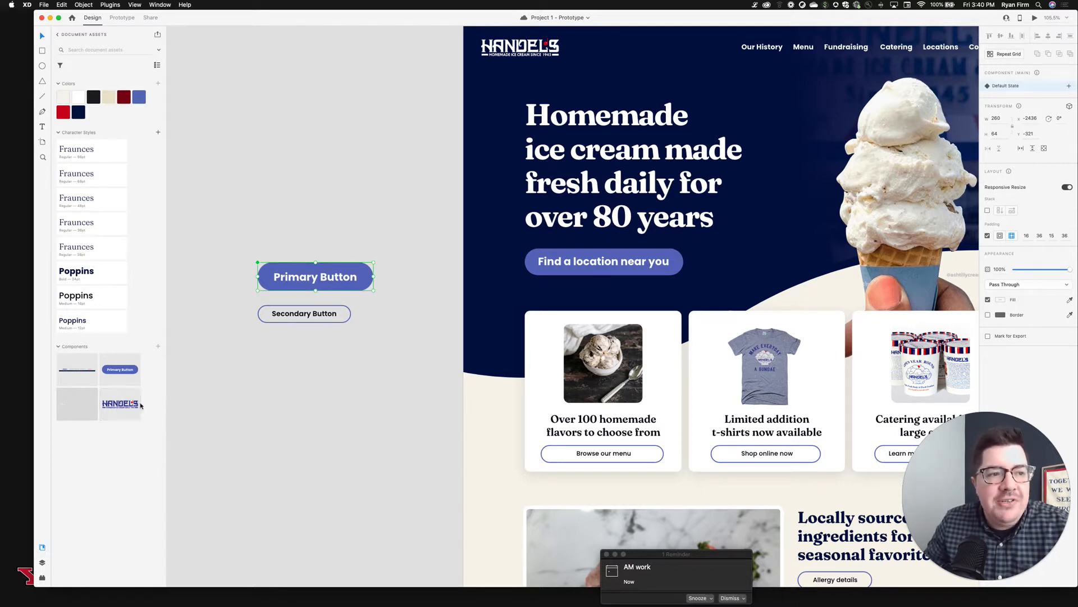
{"action": "left_click_drag", "start_coordinate": [121, 404], "coordinate": [357, 429]}
{"action": "key", "text": "Delete"}
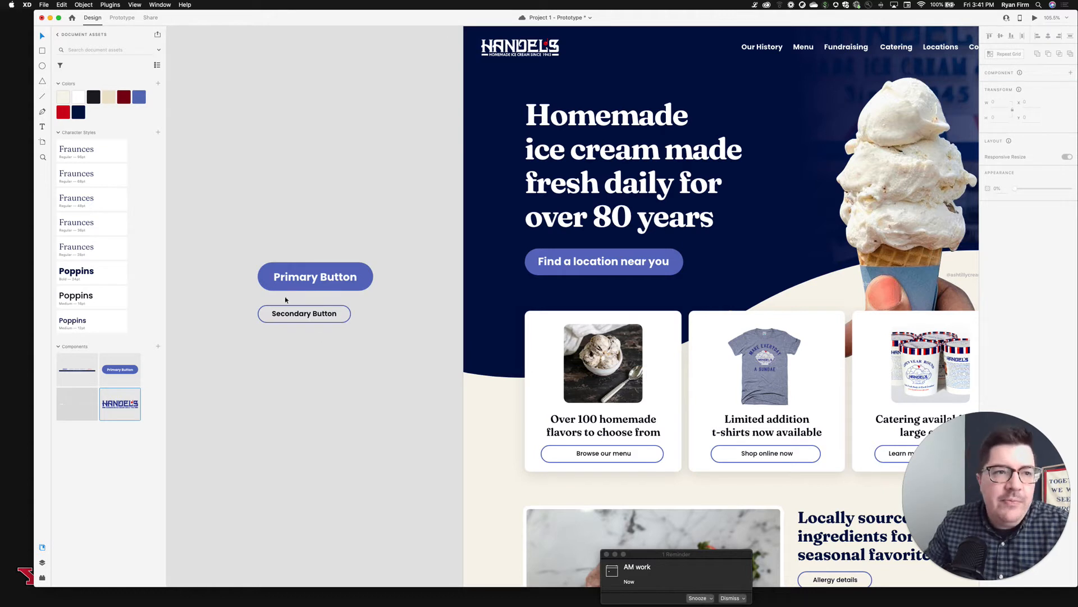
- Place a Primary Button instance above the master button, label it "Call us now for ice cream", and move it slightly up
{"action": "left_click_drag", "start_coordinate": [119, 370], "coordinate": [337, 158]}
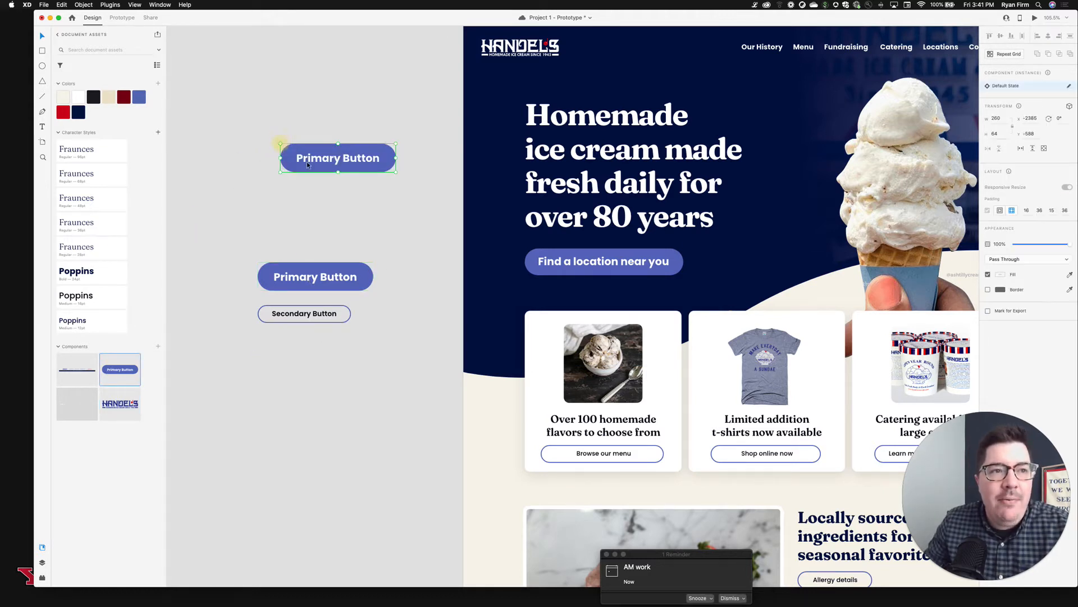
{"action": "double_click", "coordinate": [344, 157]}
{"action": "double_click", "coordinate": [346, 157]}
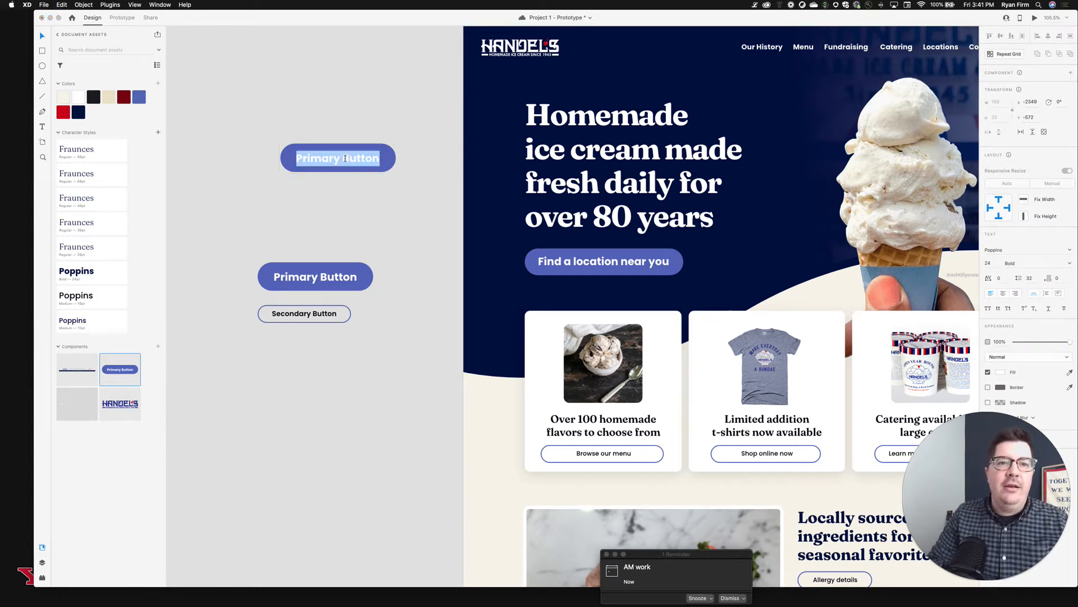
{"action": "type", "text": "Call us now"}
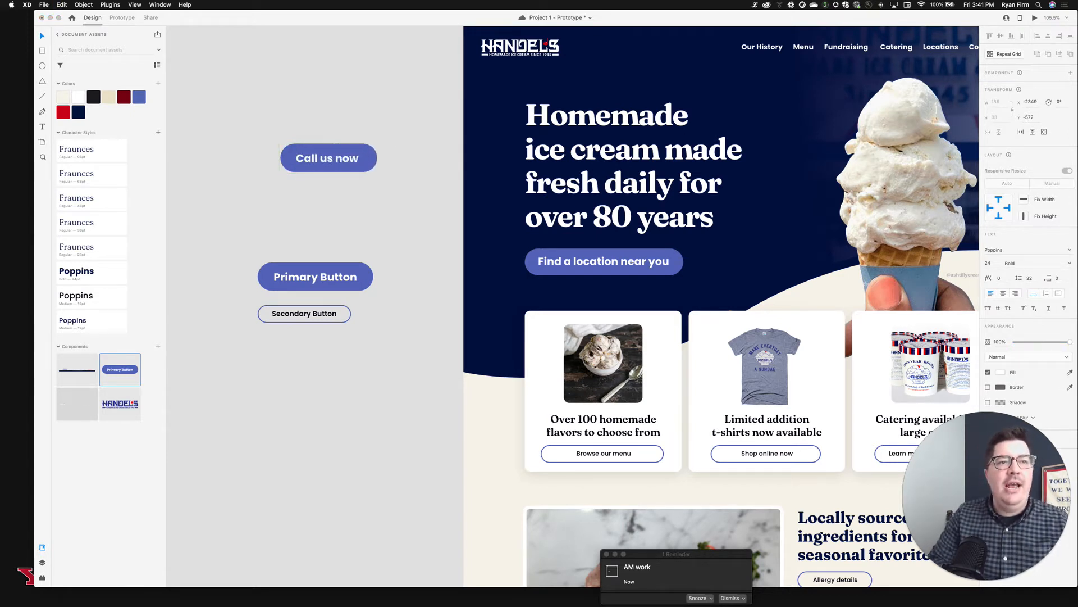
{"action": "type", "text": " for ice cream"}
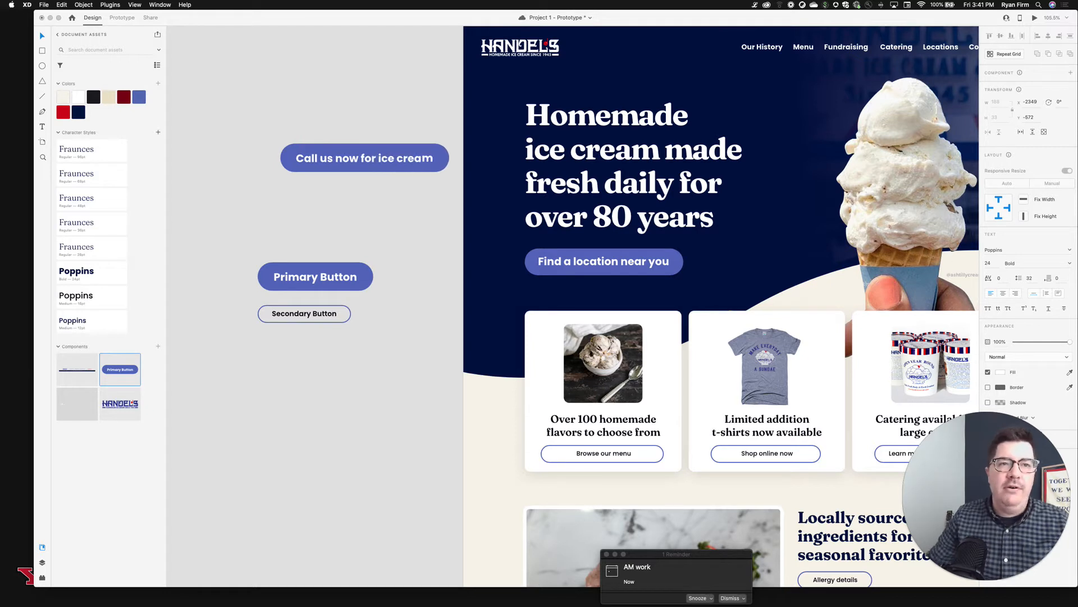
{"action": "left_click", "coordinate": [424, 118]}
{"action": "mouse_move", "coordinate": [410, 155]}
{"action": "left_mouse_down"}
{"action": "mouse_move", "coordinate": [414, 114]}
{"action": "mouse_move", "coordinate": [407, 139]}
{"action": "left_mouse_up"}
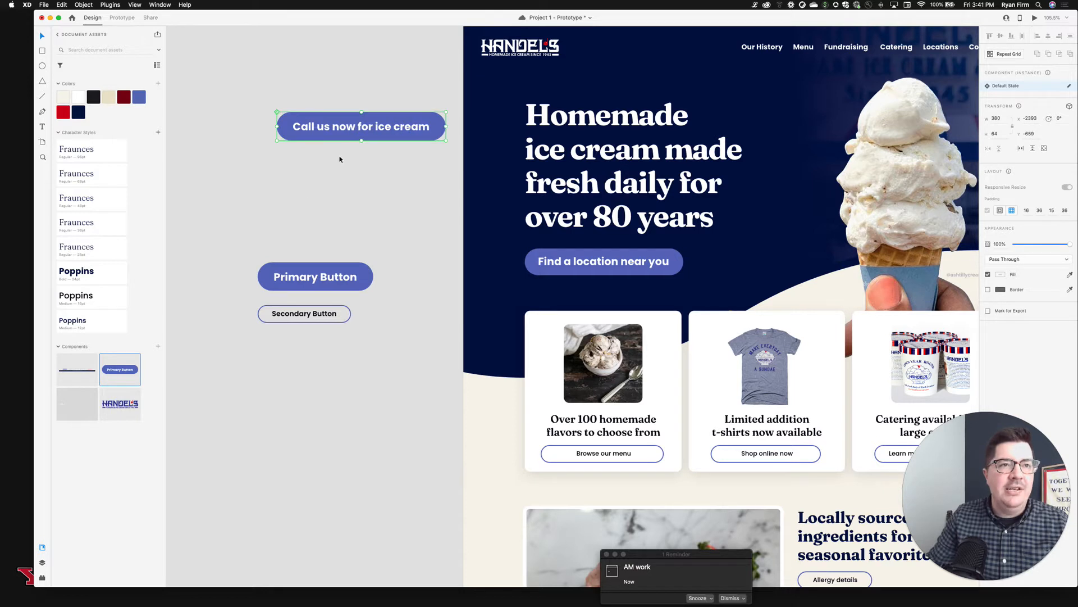
- Shorten the placed button instance's label to "Call us now" and delete the instance
{"action": "double_click", "coordinate": [369, 123]}
{"action": "double_click", "coordinate": [361, 124]}
{"action": "left_click", "coordinate": [358, 126]}
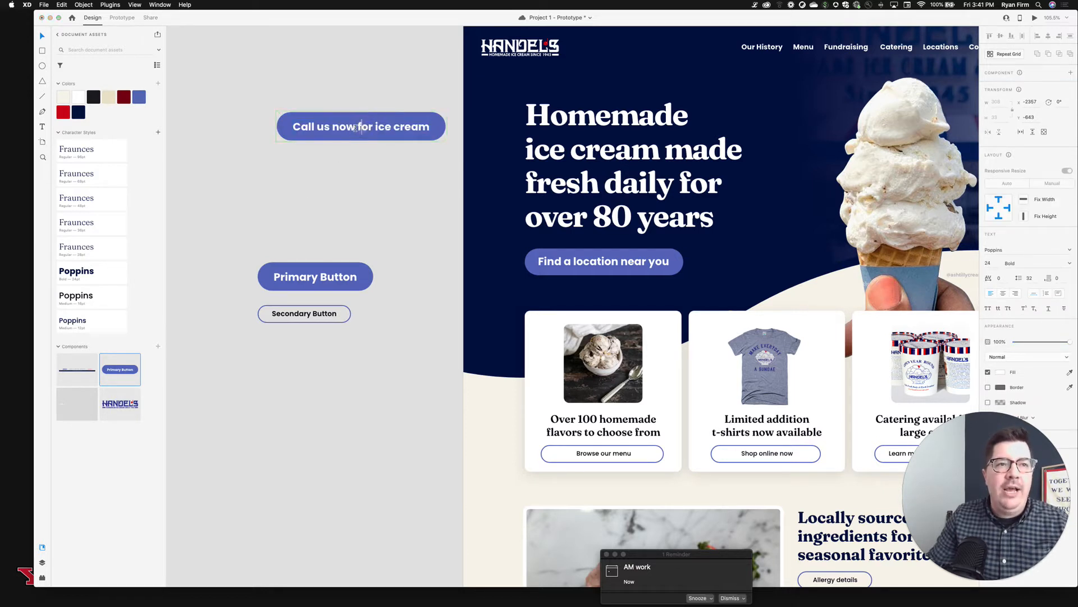
{"action": "left_click_drag", "start_coordinate": [358, 127], "coordinate": [436, 130]}
{"action": "key", "text": "BackSpace"}
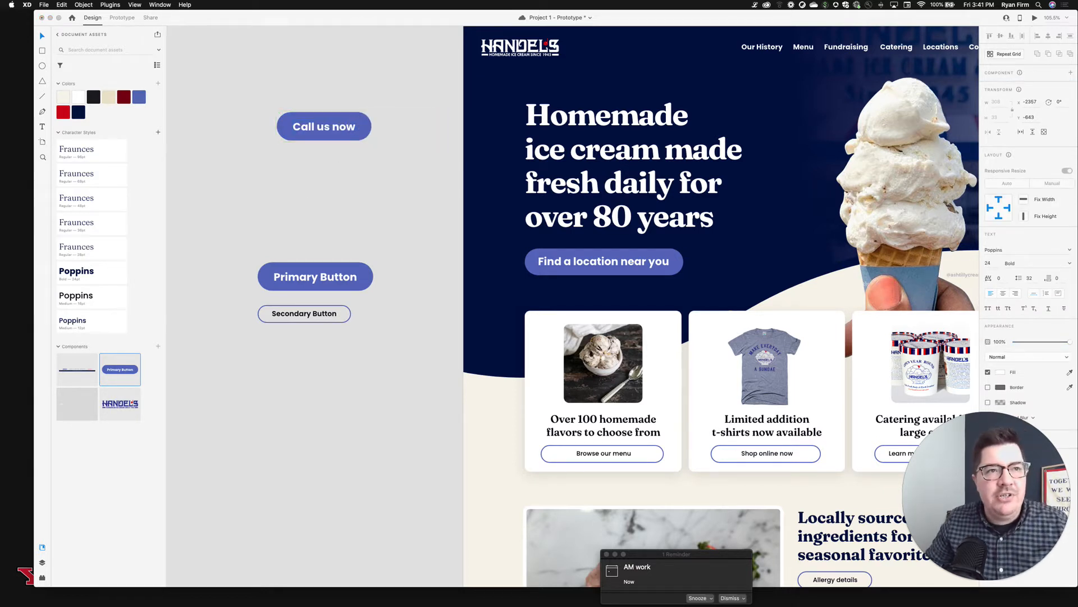
{"action": "left_click", "coordinate": [342, 170]}
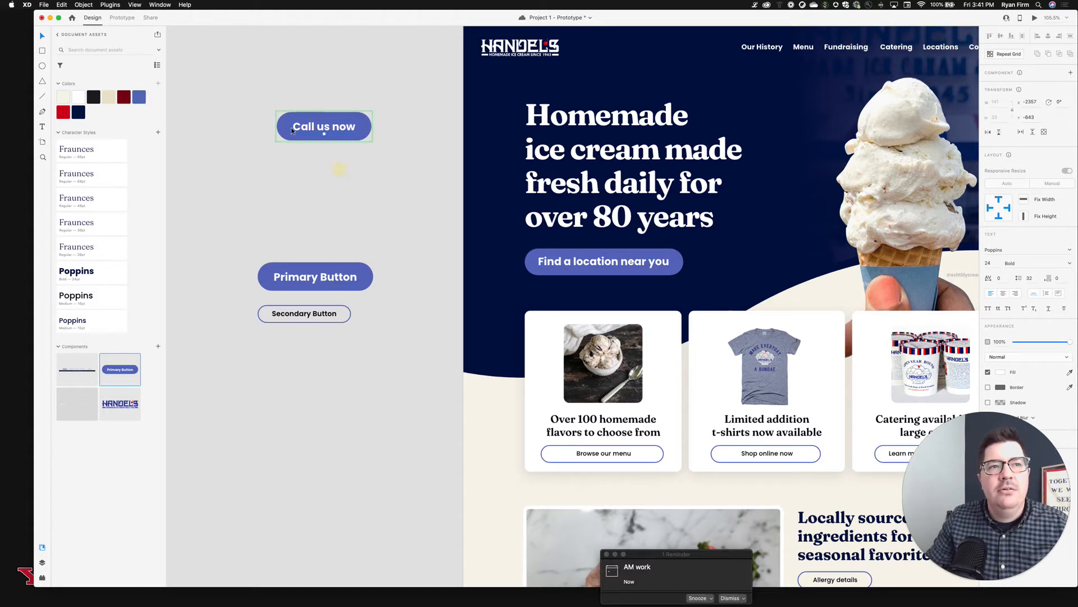
{"action": "left_click", "coordinate": [396, 168]}
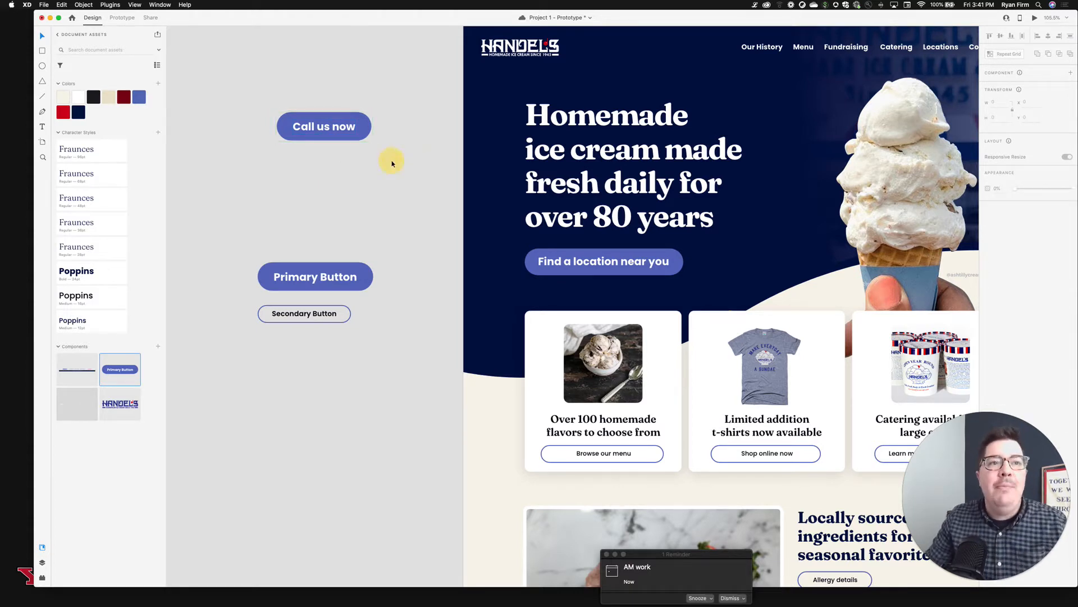
{"action": "left_click", "coordinate": [359, 126]}
{"action": "key", "text": "Delete"}
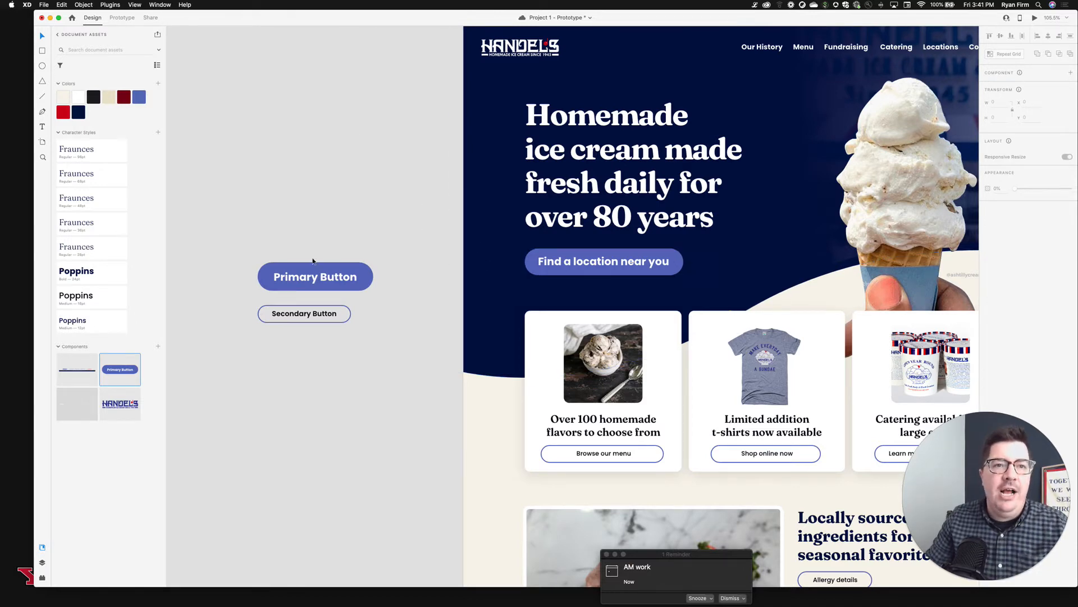
- Draw a rectangle about 315 by 80 on the empty canvas above the Primary Button
{"action": "scroll", "coordinate": [378, 261], "scroll_direction": "up", "scroll_amount": 5}
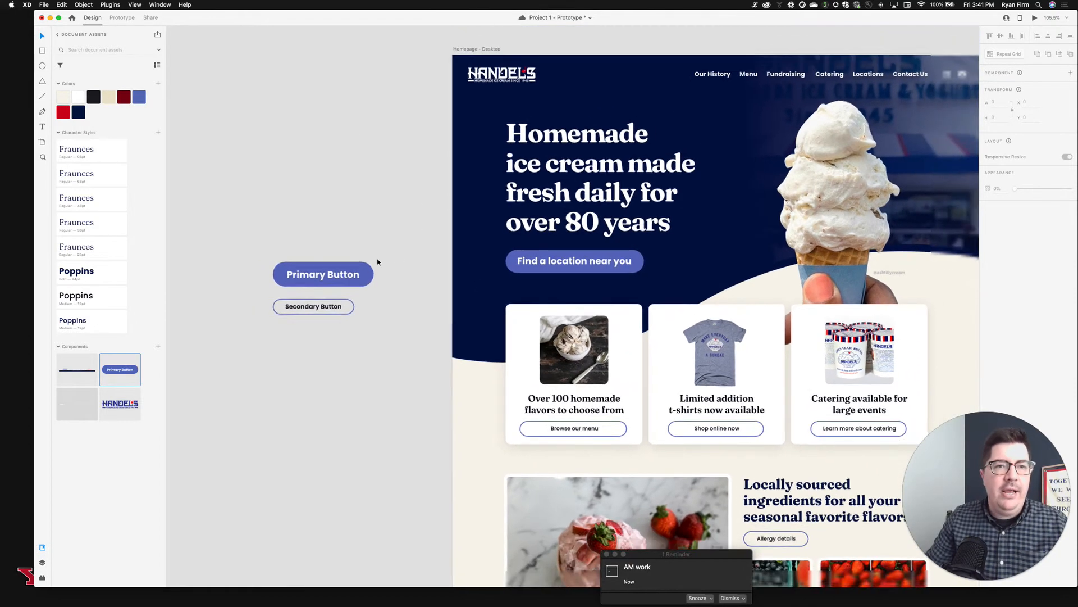
{"action": "scroll", "coordinate": [377, 262], "scroll_direction": "right", "scroll_amount": 1}
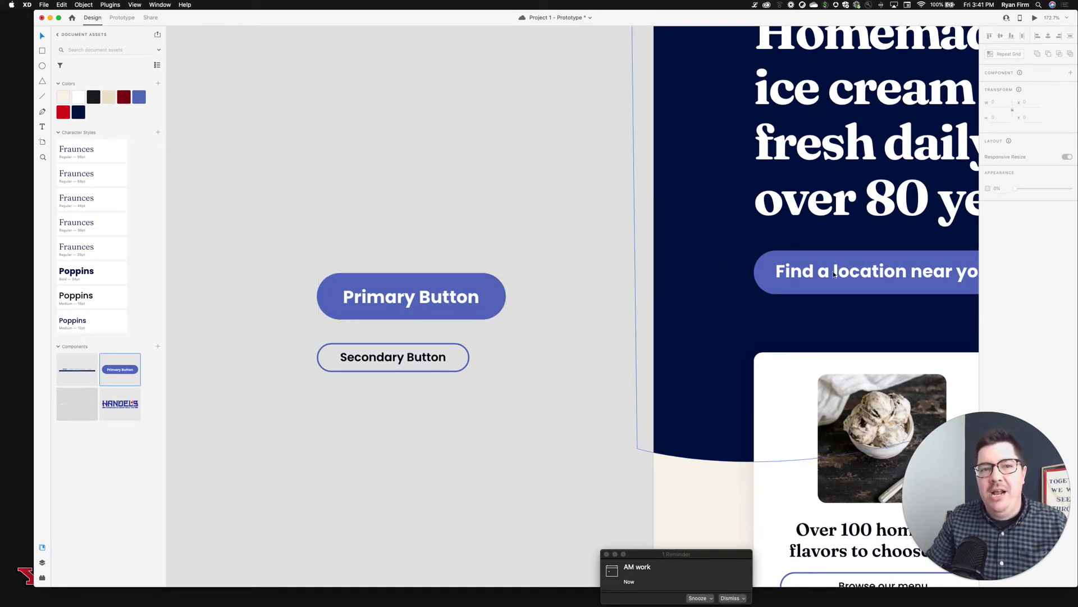
{"action": "scroll", "coordinate": [822, 277], "scroll_direction": "right", "scroll_amount": 4}
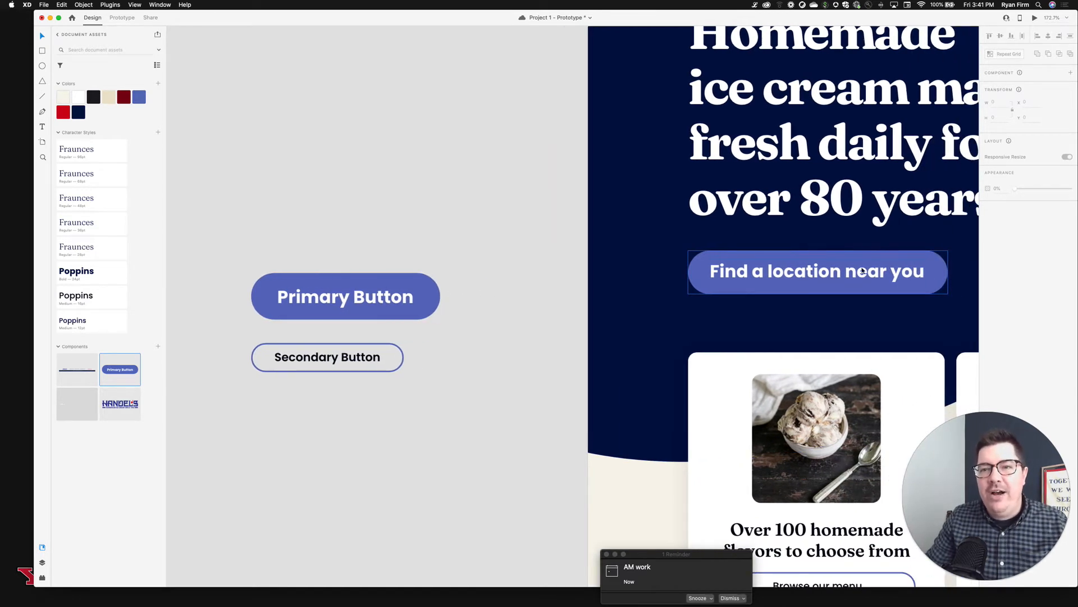
{"action": "scroll", "coordinate": [534, 253], "scroll_direction": "left", "scroll_amount": 4}
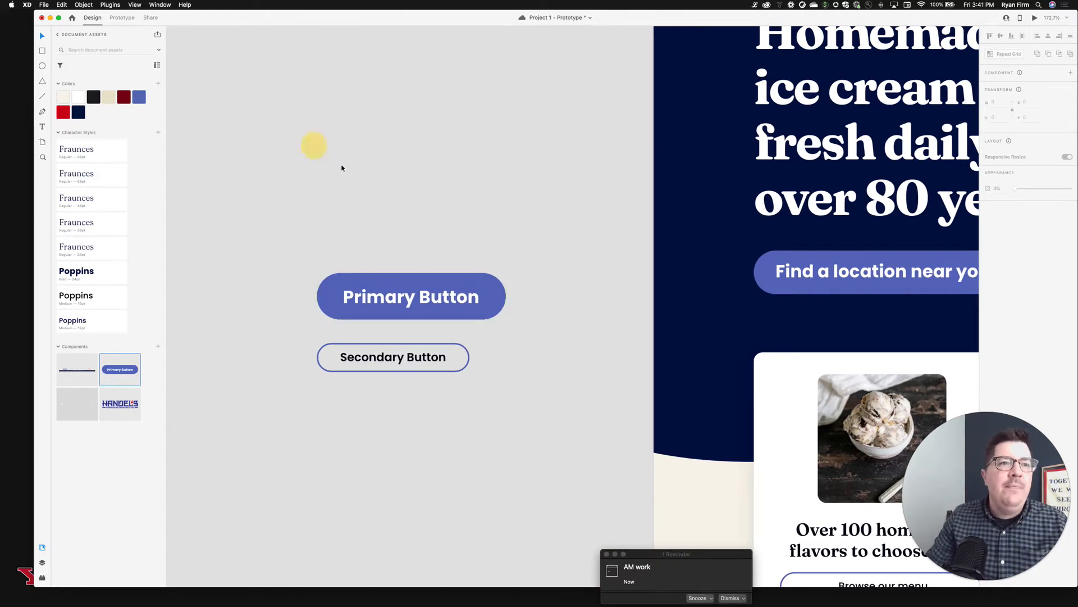
{"action": "left_click", "coordinate": [42, 51]}
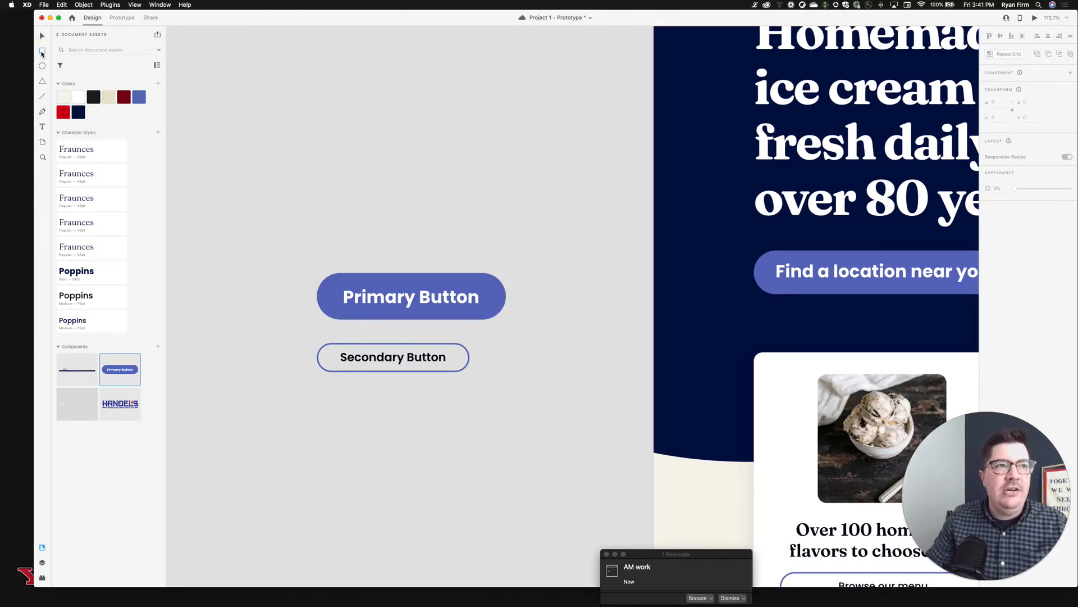
{"action": "mouse_move", "coordinate": [334, 159]}
{"action": "left_mouse_down"}
{"action": "mouse_move", "coordinate": [534, 221]}
{"action": "mouse_move", "coordinate": [538, 210]}
{"action": "mouse_move", "coordinate": [562, 231]}
{"action": "mouse_move", "coordinate": [561, 217]}
{"action": "left_mouse_up"}
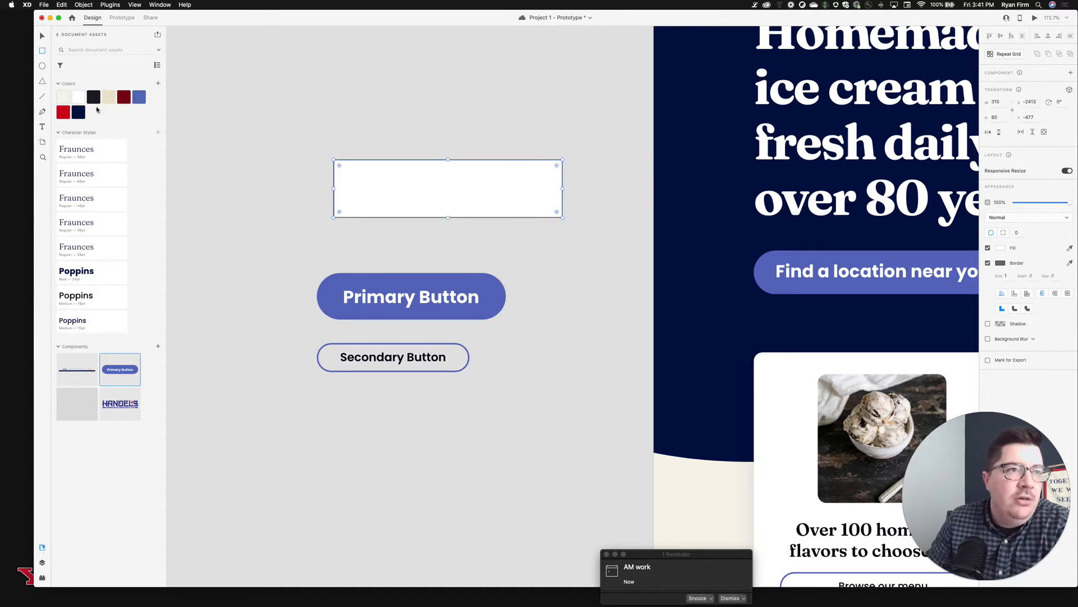
- Remove the rectangle's border and fill it with a bright purple
{"action": "left_click", "coordinate": [988, 263]}
{"action": "left_click", "coordinate": [1000, 248]}
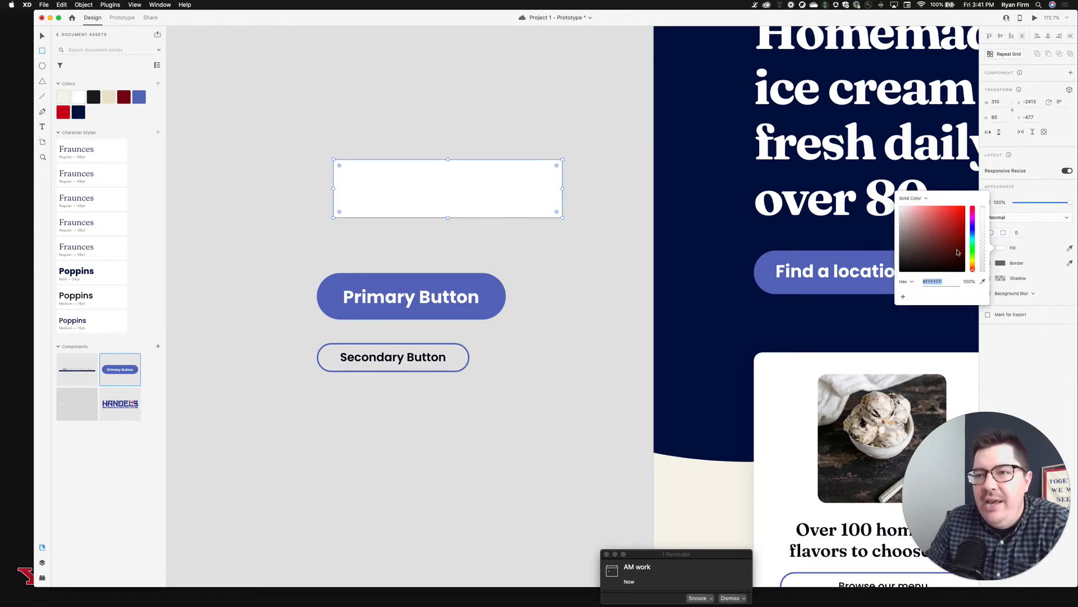
{"action": "left_click_drag", "start_coordinate": [973, 264], "coordinate": [948, 211]}
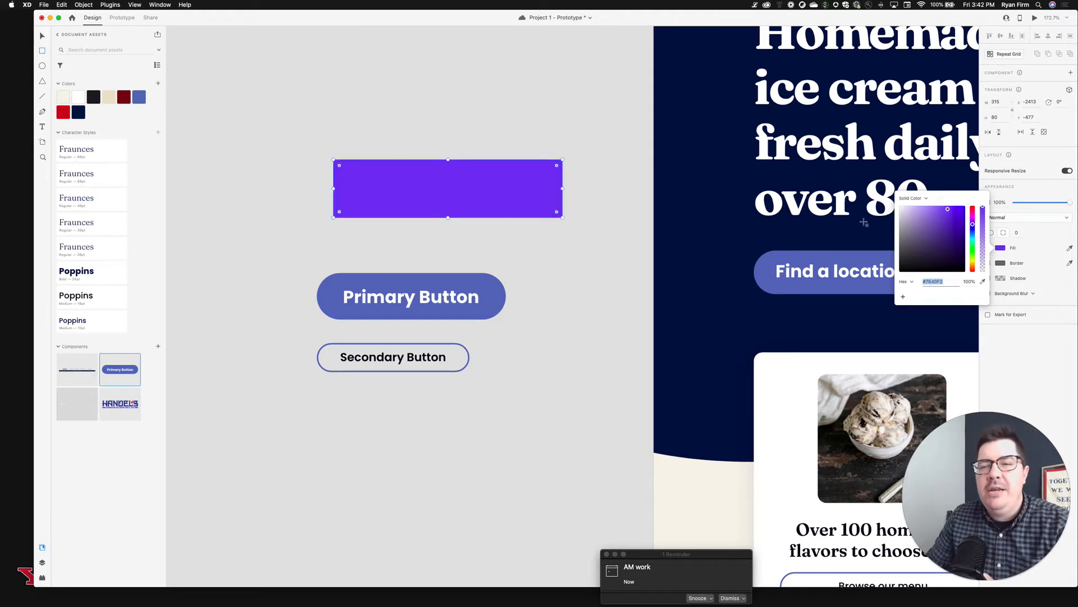
{"action": "left_click", "coordinate": [577, 136]}
{"action": "key", "text": "v"}
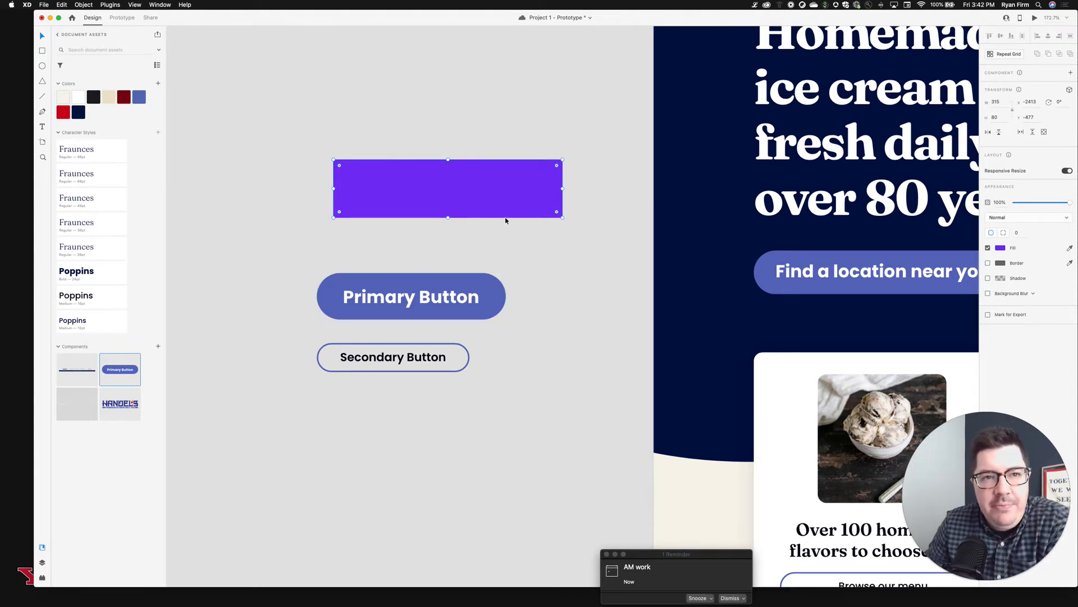
{"action": "left_click", "coordinate": [511, 230]}
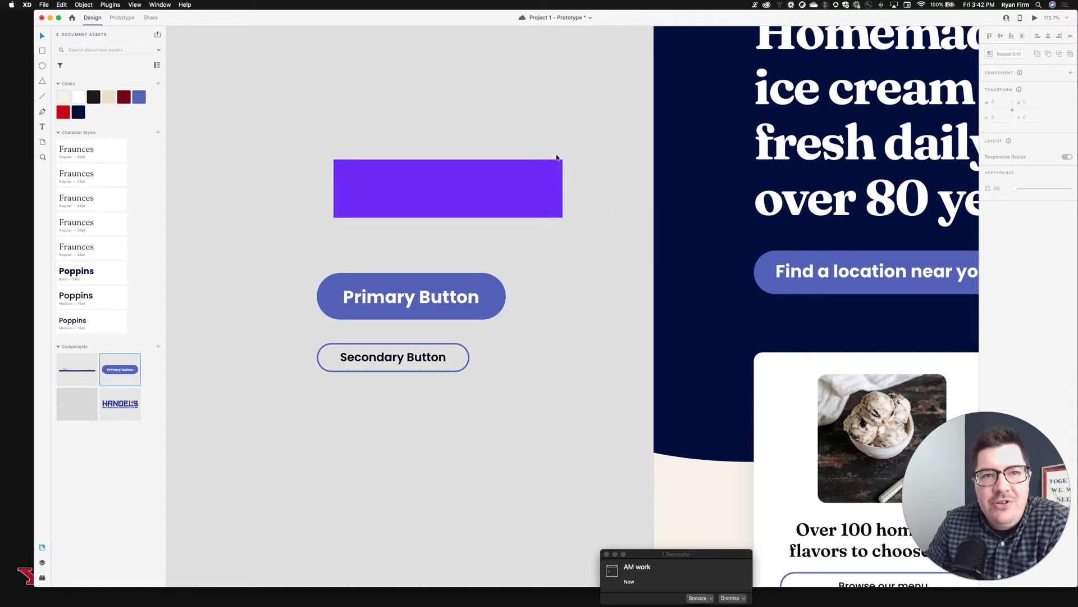
- Round all four corners of the purple rectangle with a uniform radius of 10
{"action": "left_click", "coordinate": [472, 181]}
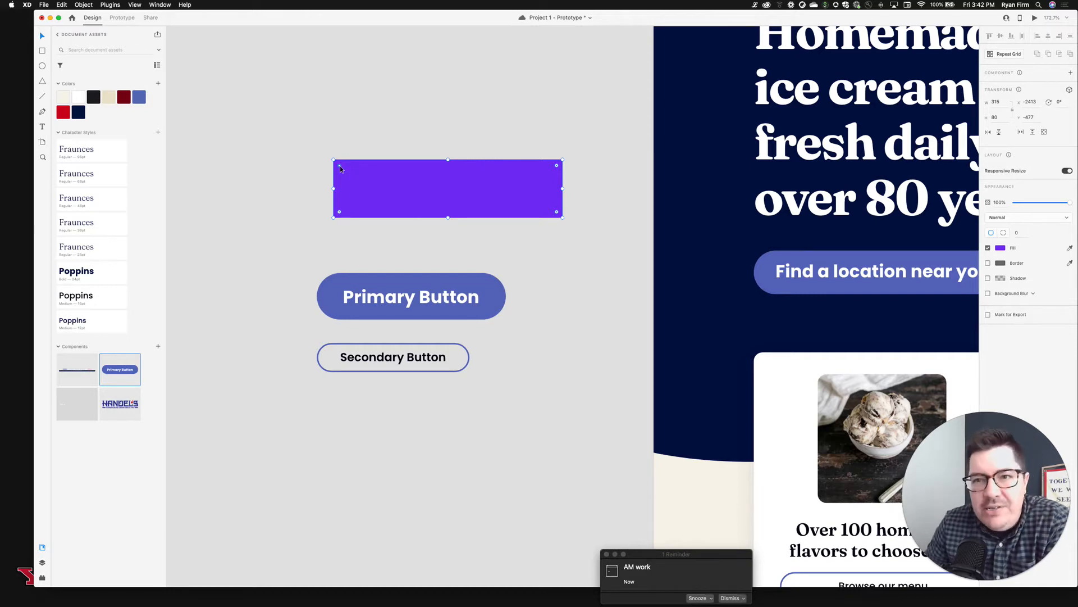
{"action": "mouse_move", "coordinate": [339, 166]}
{"action": "left_mouse_down"}
{"action": "mouse_move", "coordinate": [372, 181]}
{"action": "mouse_move", "coordinate": [341, 167]}
{"action": "left_mouse_up"}
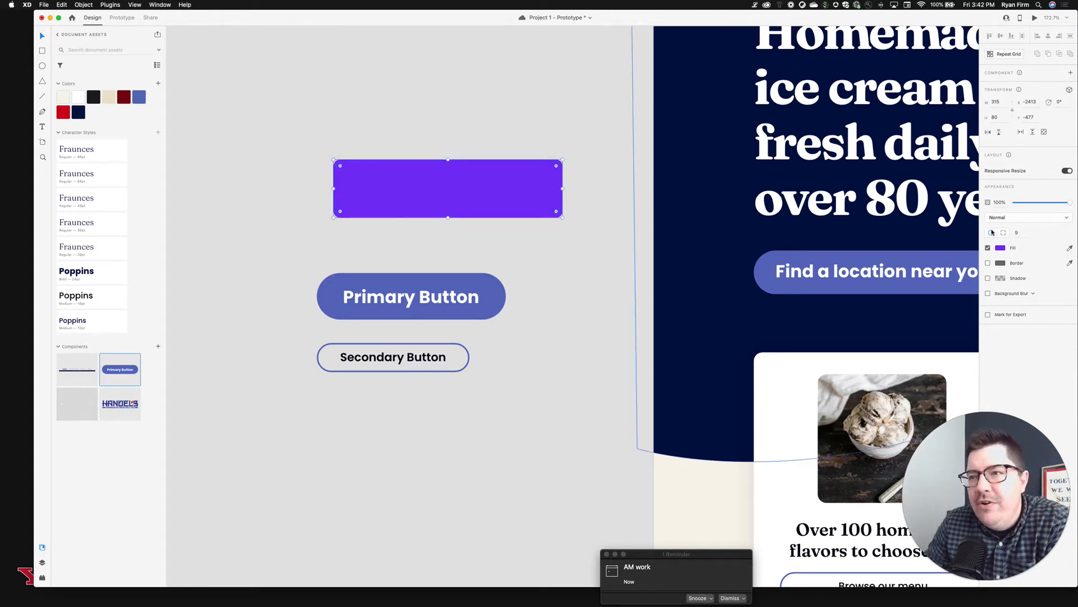
{"action": "left_click", "coordinate": [1017, 220]}
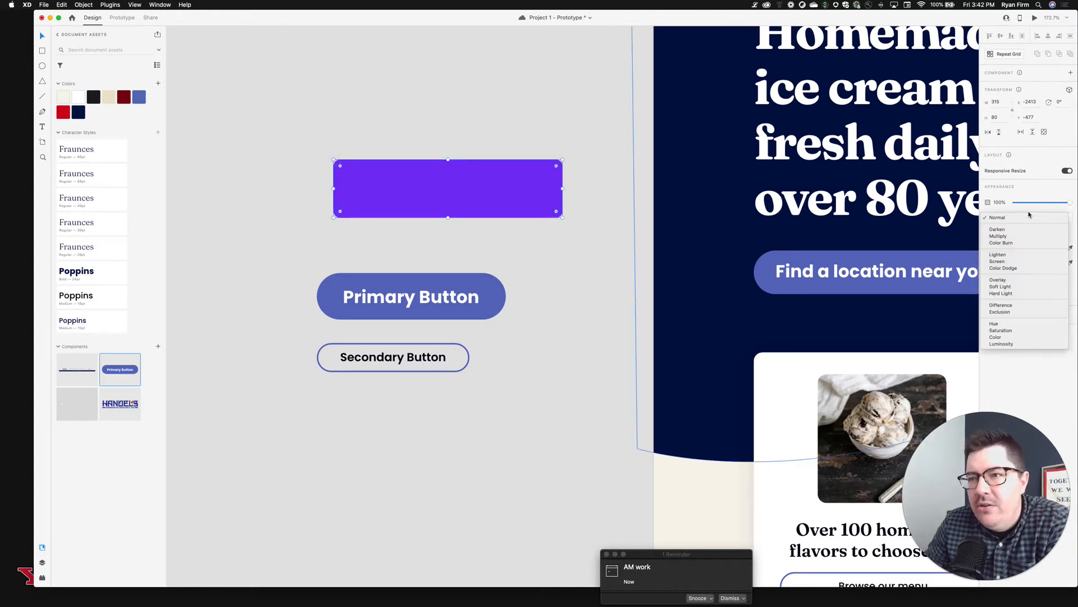
{"action": "left_click", "coordinate": [1036, 212]}
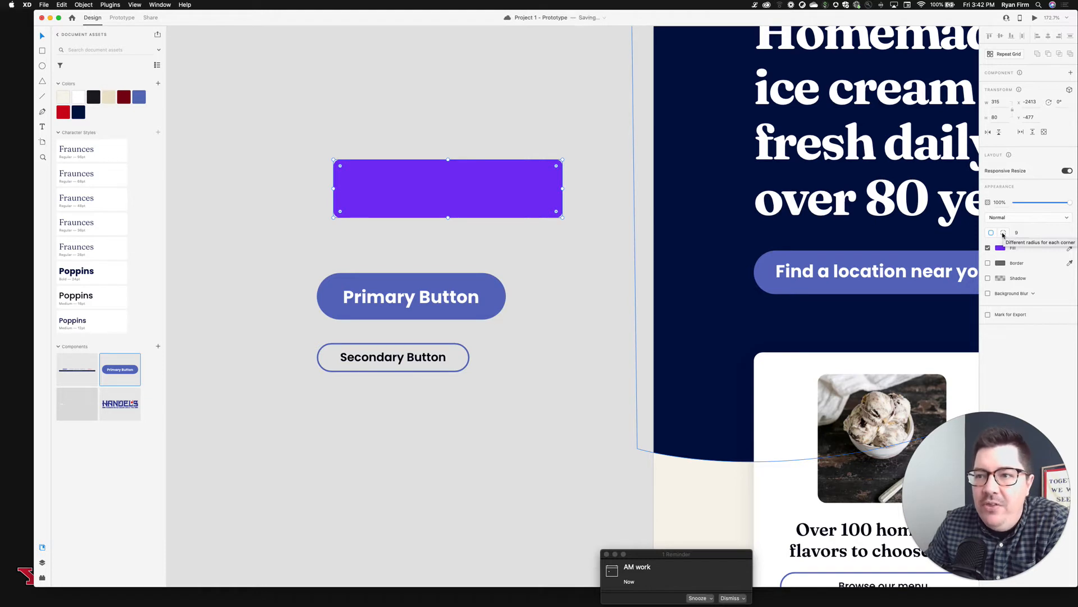
{"action": "left_click", "coordinate": [1017, 233]}
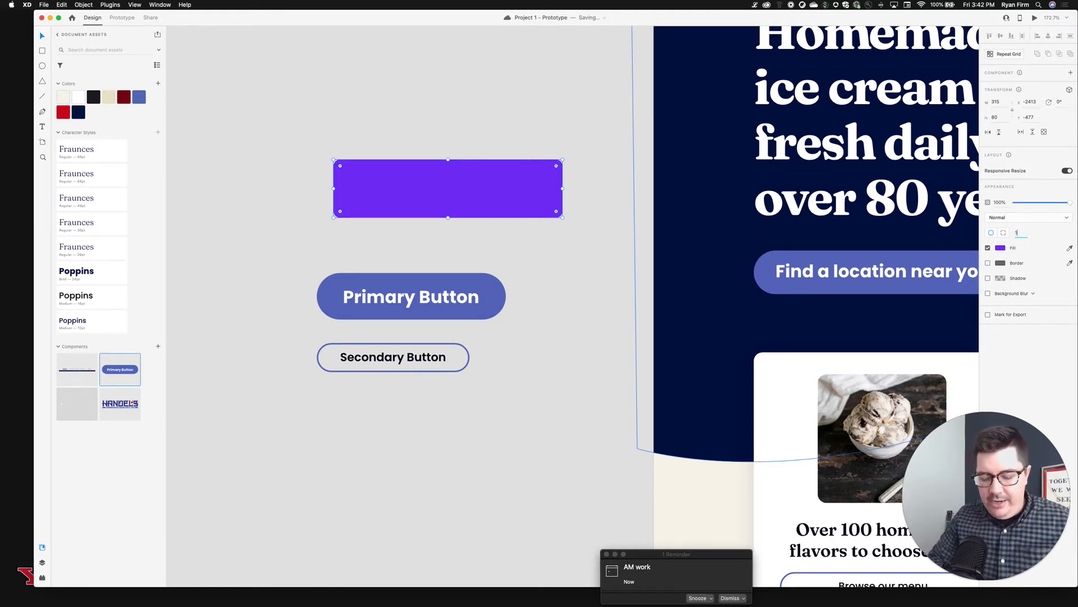
{"action": "type", "text": "10"}
{"action": "key", "text": "Return"}
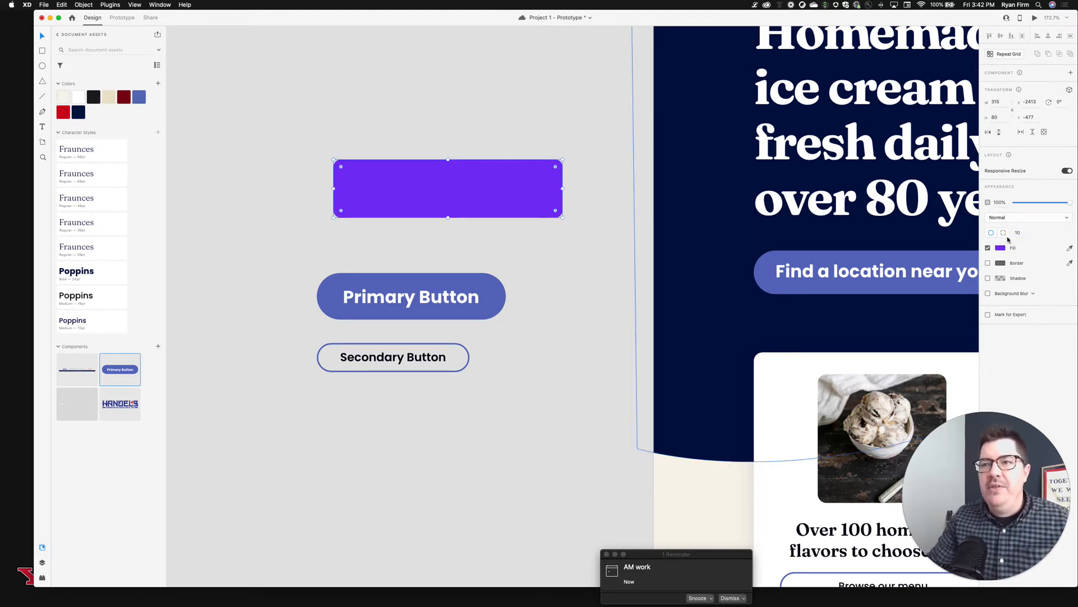
- Try separate radii of 20, 15 and 5 on three of the rectangle's corners, and return to one shared radius
{"action": "left_click", "coordinate": [1003, 234]}
{"action": "left_click", "coordinate": [1034, 232]}
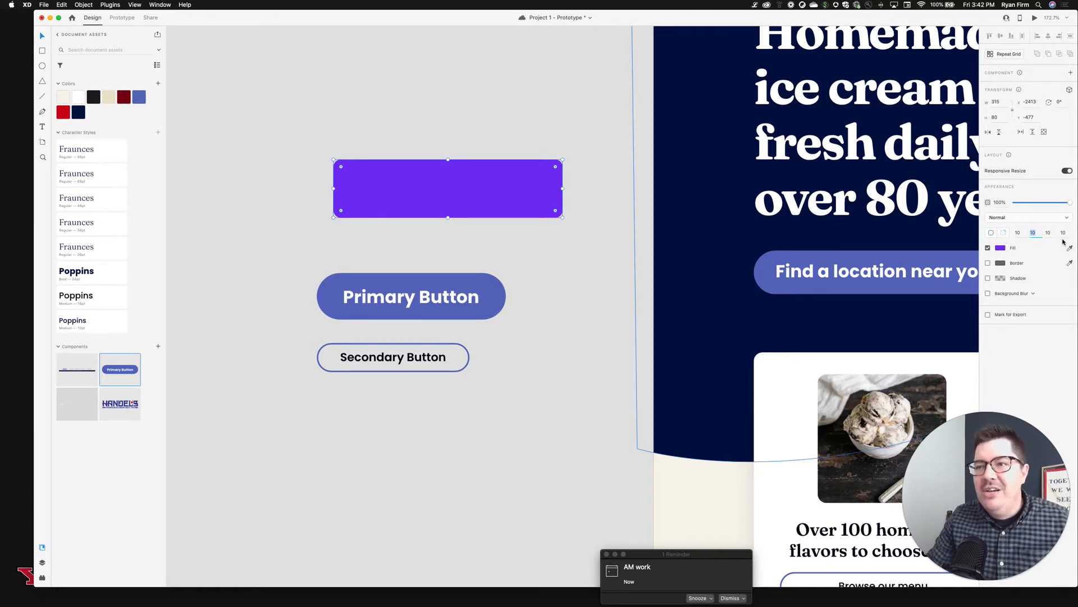
{"action": "type", "text": "20"}
{"action": "key", "text": "Tab"}
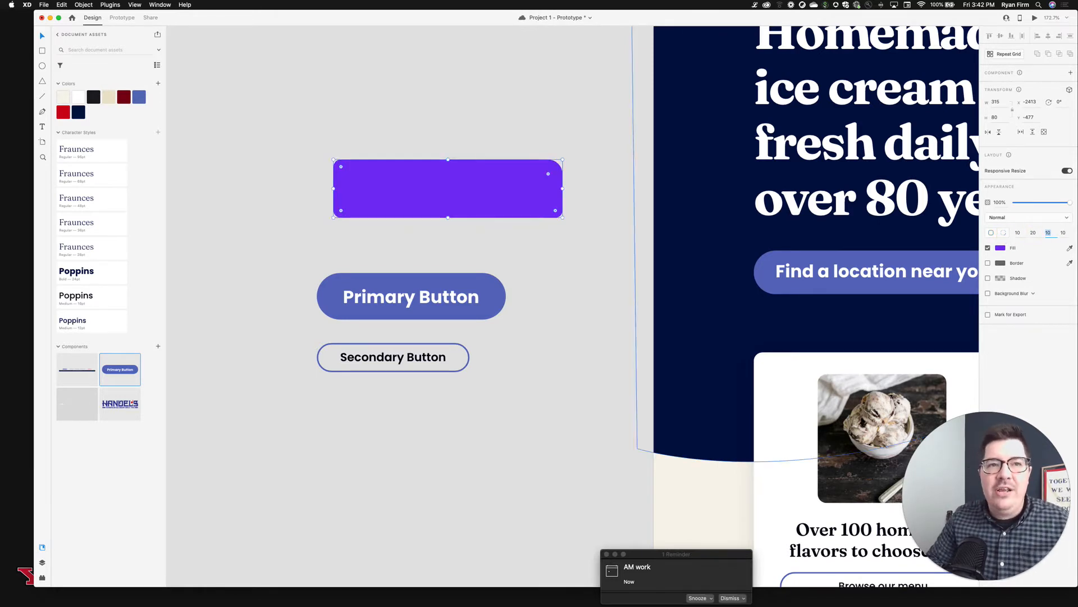
{"action": "type", "text": "15"}
{"action": "key", "text": "Tab"}
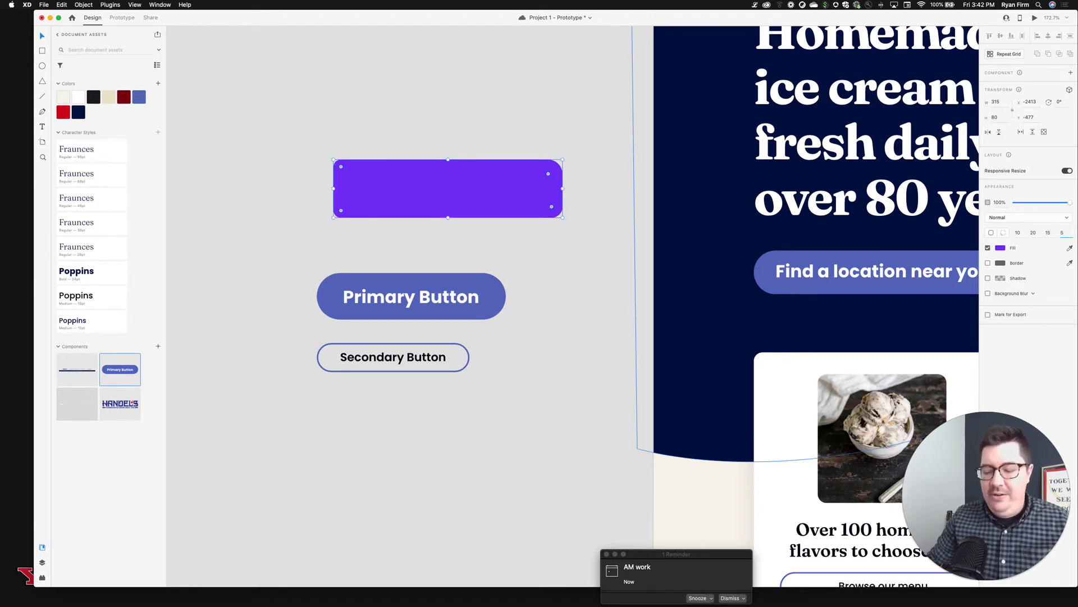
{"action": "left_click", "coordinate": [529, 140]}
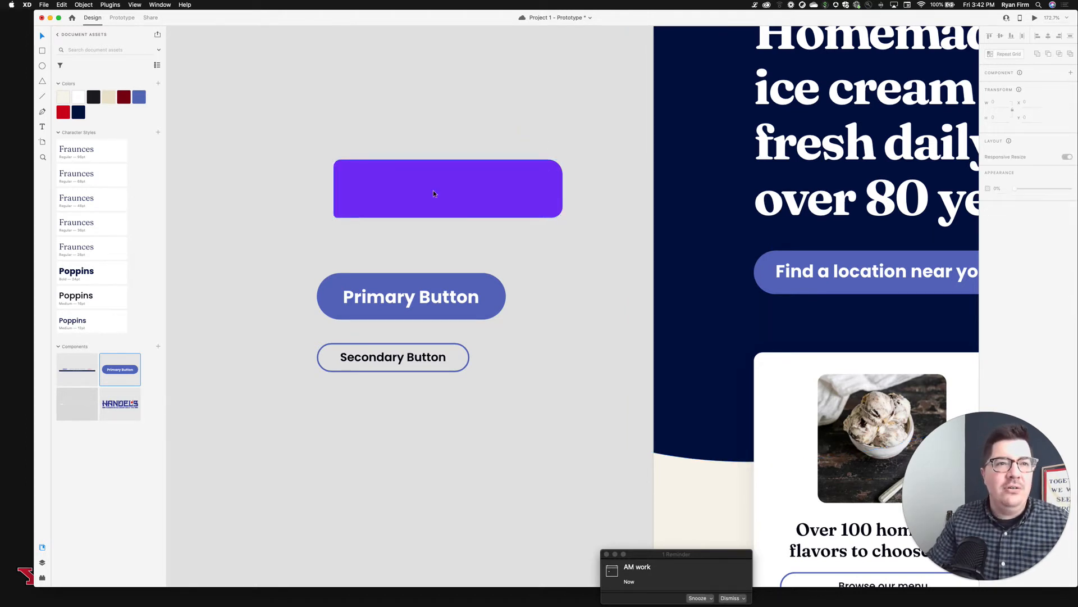
{"action": "key", "text": "super+z"}
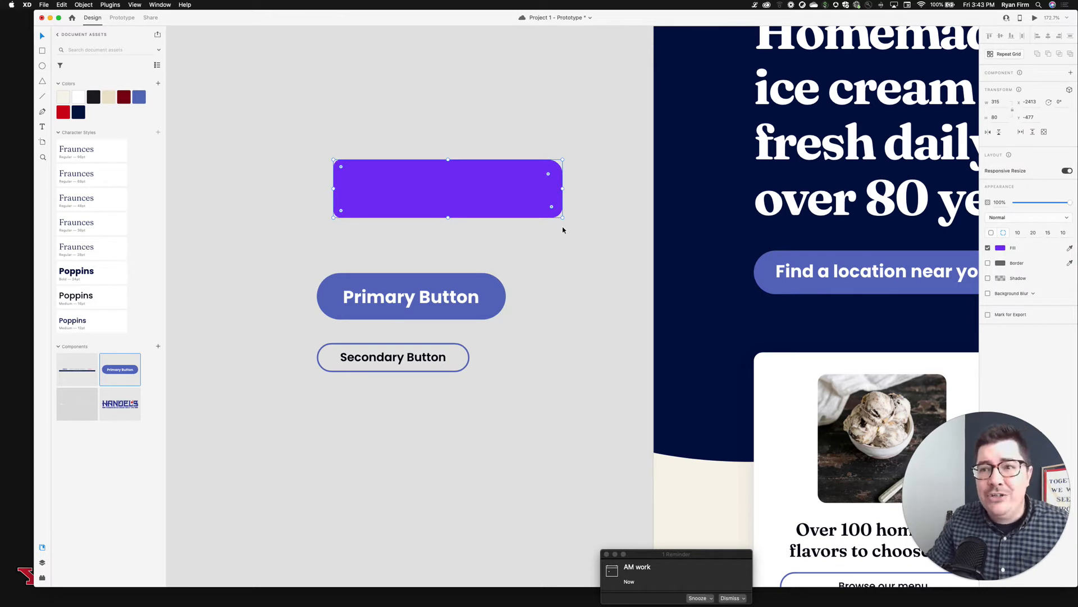
{"action": "left_click", "coordinate": [991, 233]}
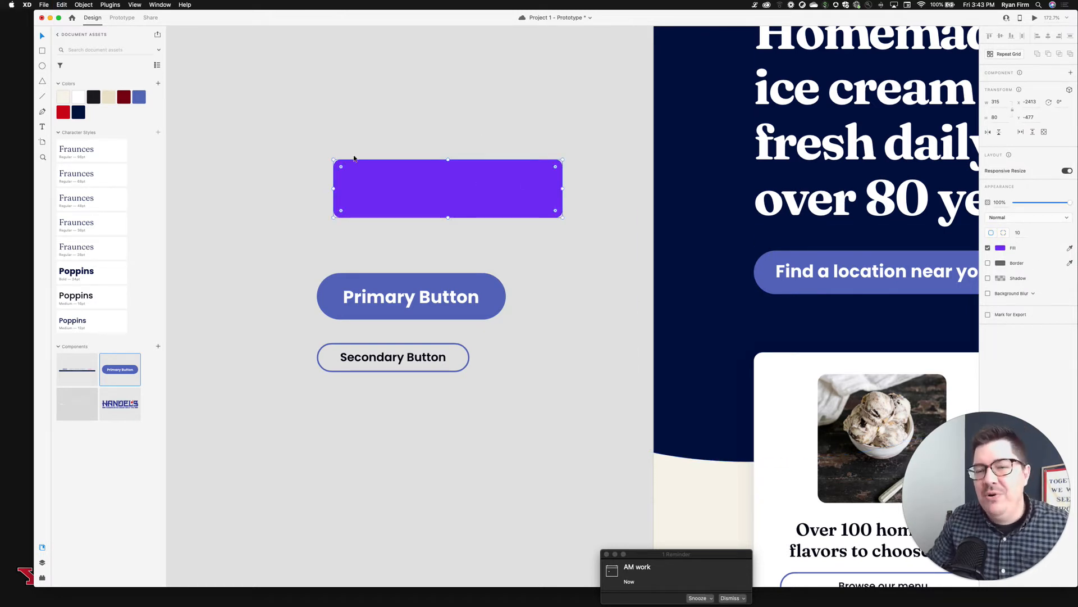
- Move the rectangle to about X -2439, Y -480, roughly above the Primary Button's left edge, and narrow it from its right side
{"action": "left_click", "coordinate": [381, 111]}
{"action": "mouse_move", "coordinate": [465, 212]}
{"action": "left_mouse_down"}
{"action": "mouse_move", "coordinate": [433, 196]}
{"action": "mouse_move", "coordinate": [472, 205]}
{"action": "mouse_move", "coordinate": [433, 197]}
{"action": "mouse_move", "coordinate": [446, 209]}
{"action": "left_mouse_up"}
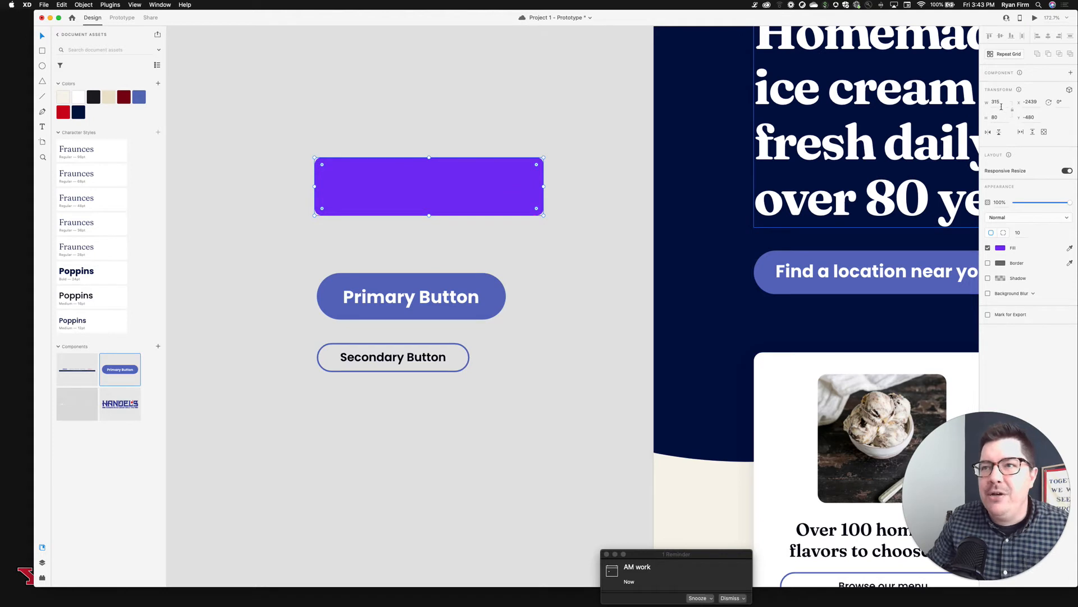
{"action": "left_click_drag", "start_coordinate": [544, 187], "coordinate": [522, 188]}
- Add the text "This is a button" above the purple rectangle and move it onto the rectangle as its label
{"action": "key", "text": "t"}
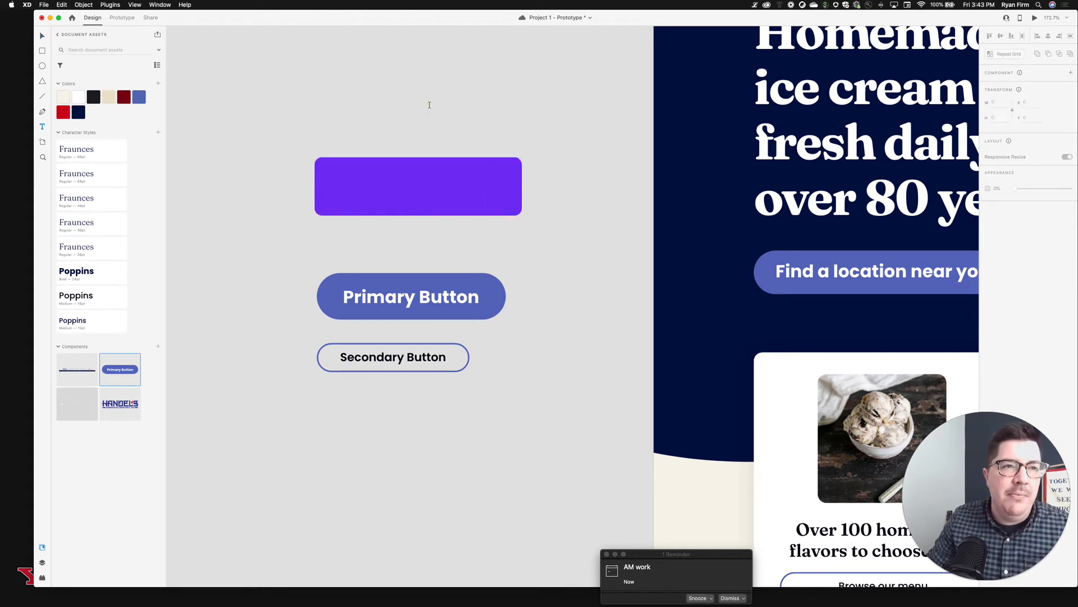
{"action": "left_click", "coordinate": [343, 114]}
{"action": "type", "text": "T"}
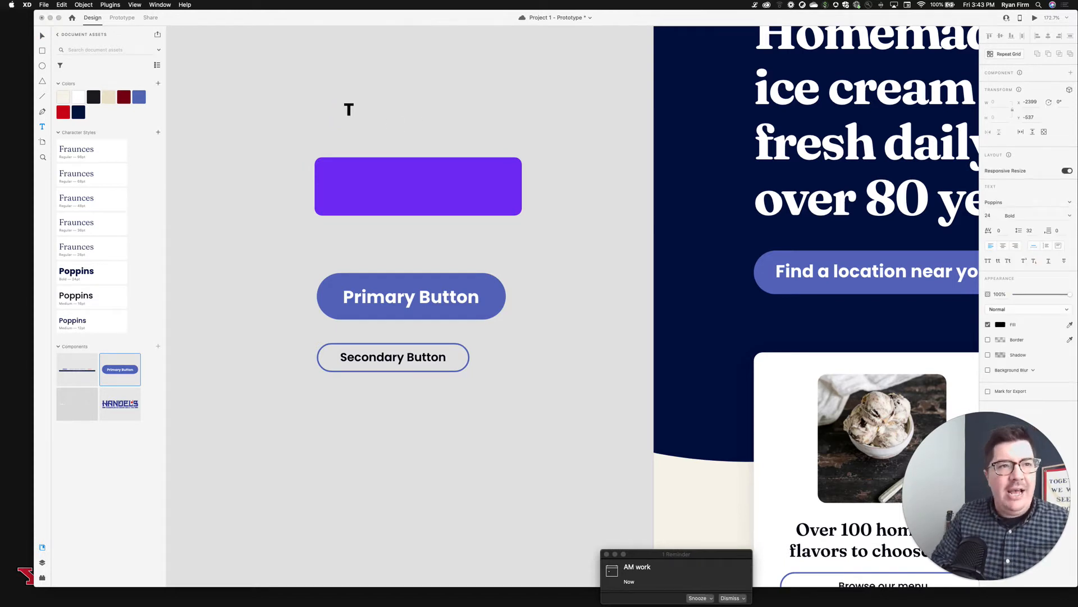
{"action": "type", "text": "his is"}
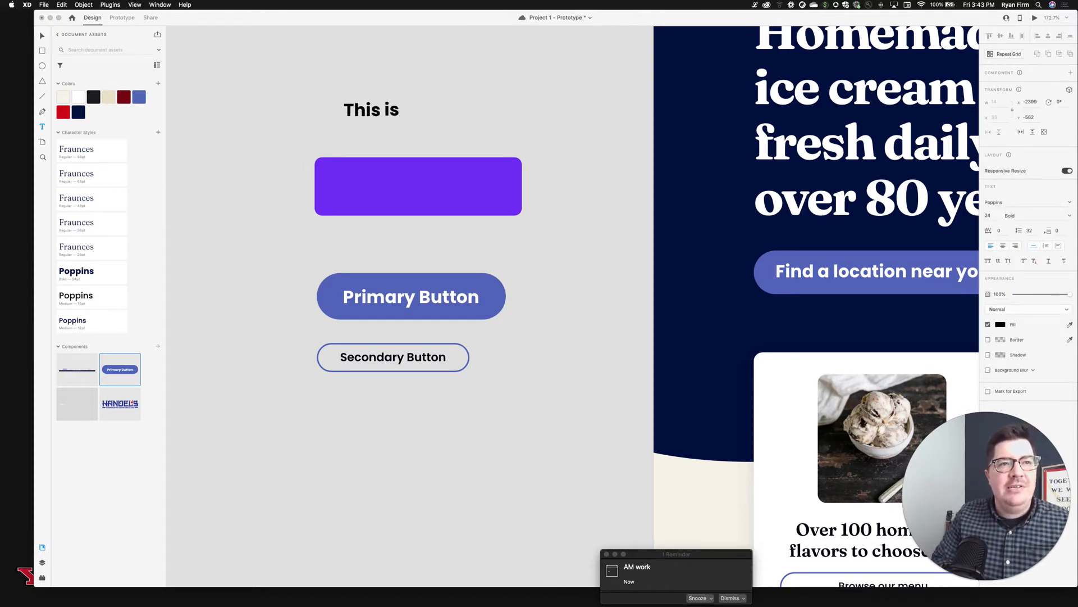
{"action": "type", "text": " a button"}
{"action": "key", "text": "Escape"}
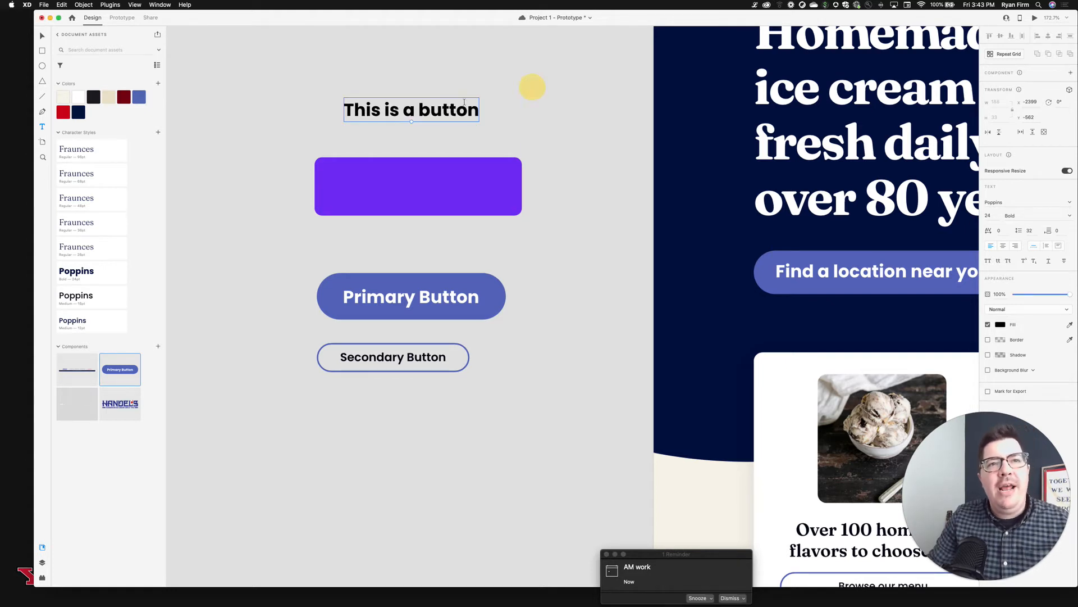
{"action": "left_click_drag", "start_coordinate": [459, 111], "coordinate": [450, 185]}
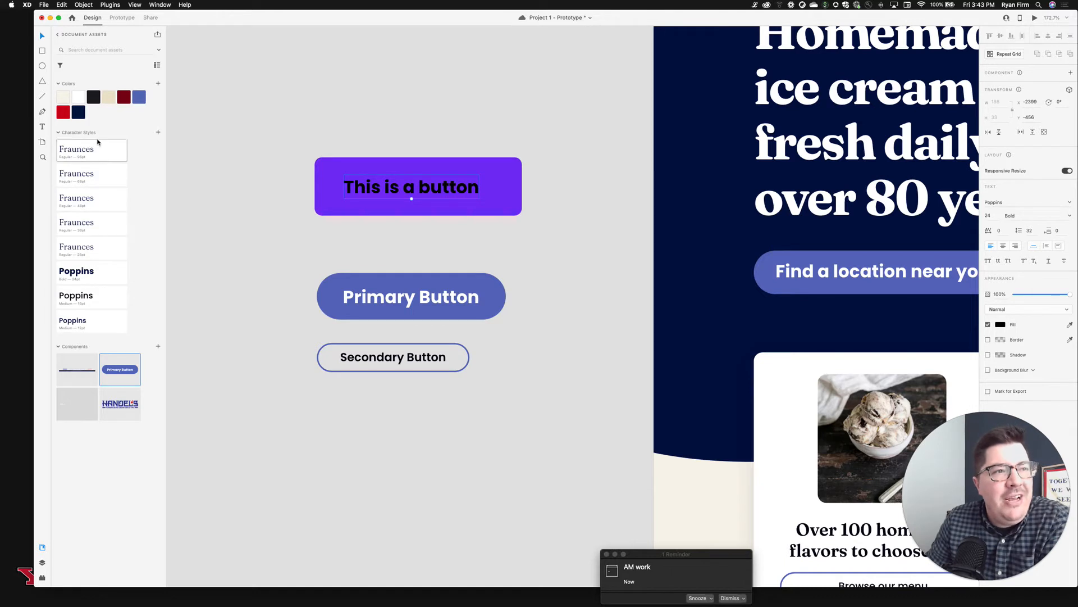
- Apply the last Fraunces character style in the list to the button label and make its fill white
{"action": "left_click", "coordinate": [94, 248]}
{"action": "left_click_drag", "start_coordinate": [465, 187], "coordinate": [462, 189]}
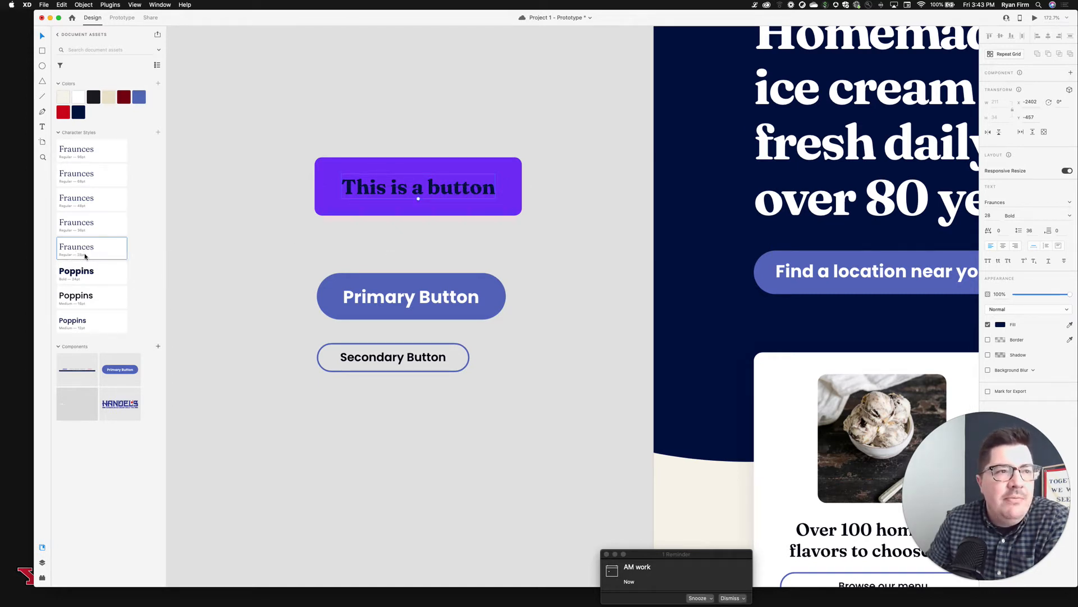
{"action": "left_click", "coordinate": [1000, 324]}
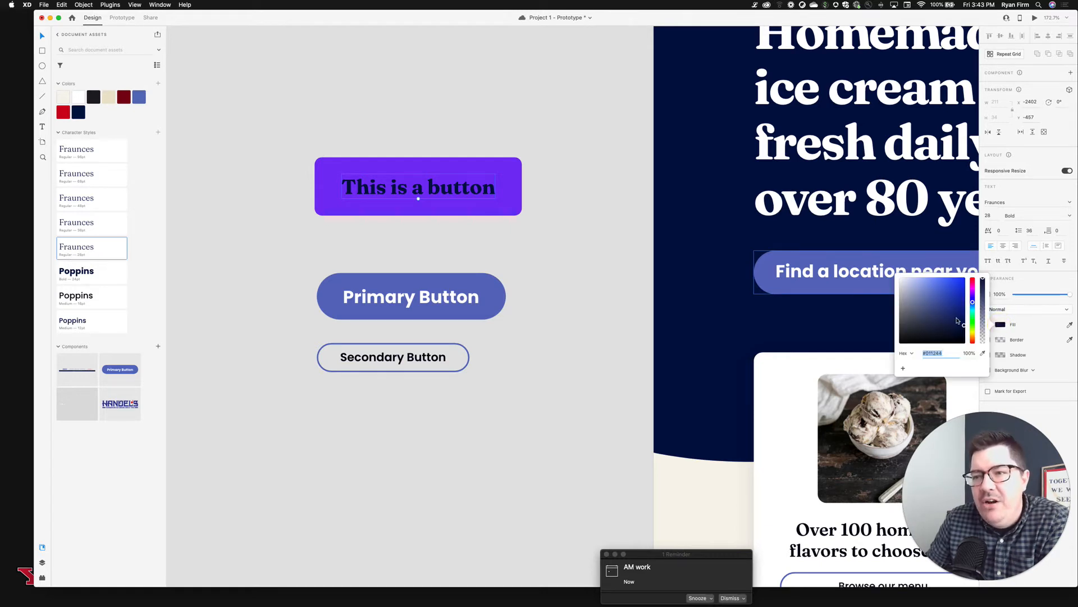
{"action": "left_click_drag", "start_coordinate": [957, 321], "coordinate": [871, 260]}
{"action": "left_click", "coordinate": [551, 151]}
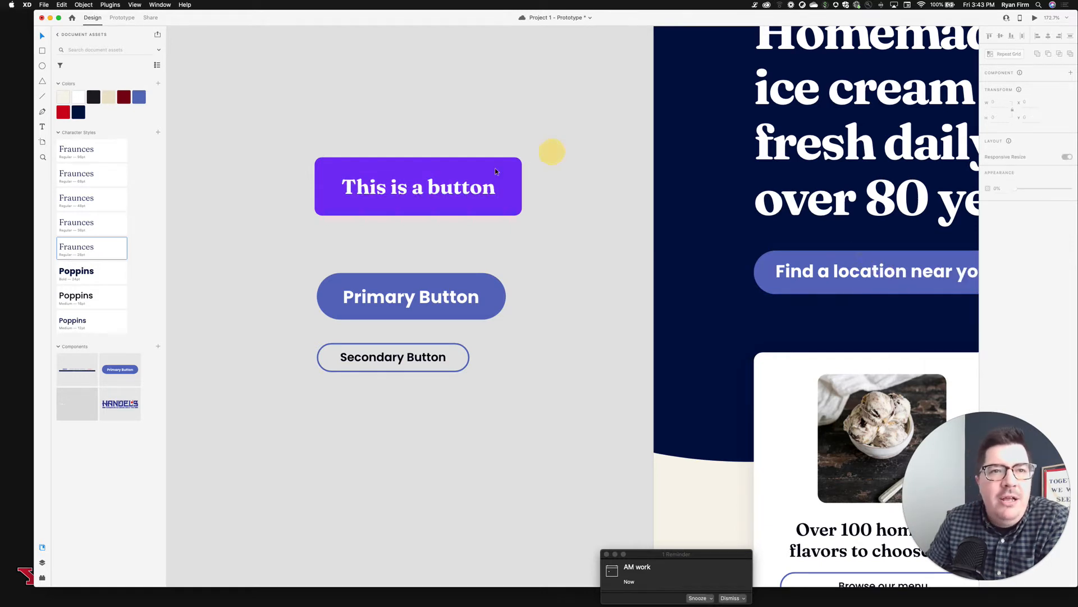
- Shift the label left to X -2415 inside the purple rectangle and measure its distances to the rectangle's edges
{"action": "left_click", "coordinate": [456, 185]}
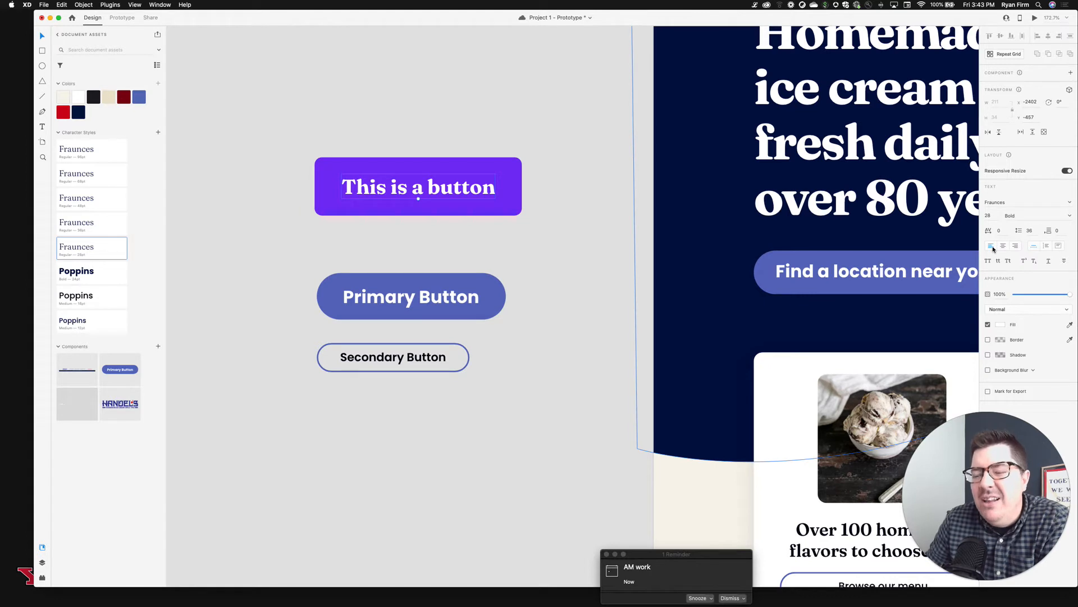
{"action": "left_click", "coordinate": [396, 188]}
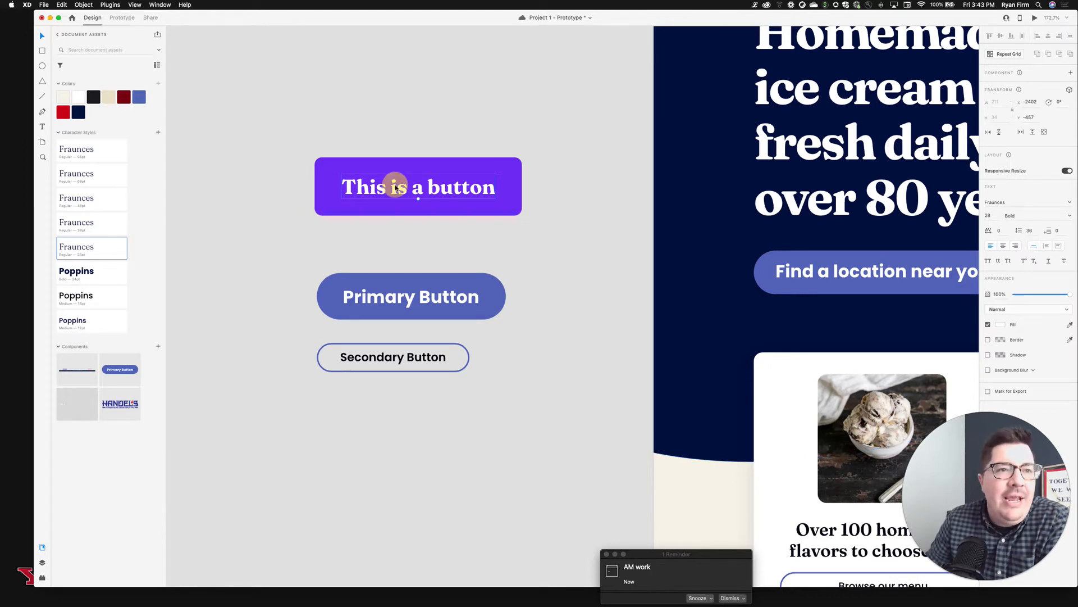
{"action": "left_click_drag", "start_coordinate": [396, 189], "coordinate": [386, 188]}
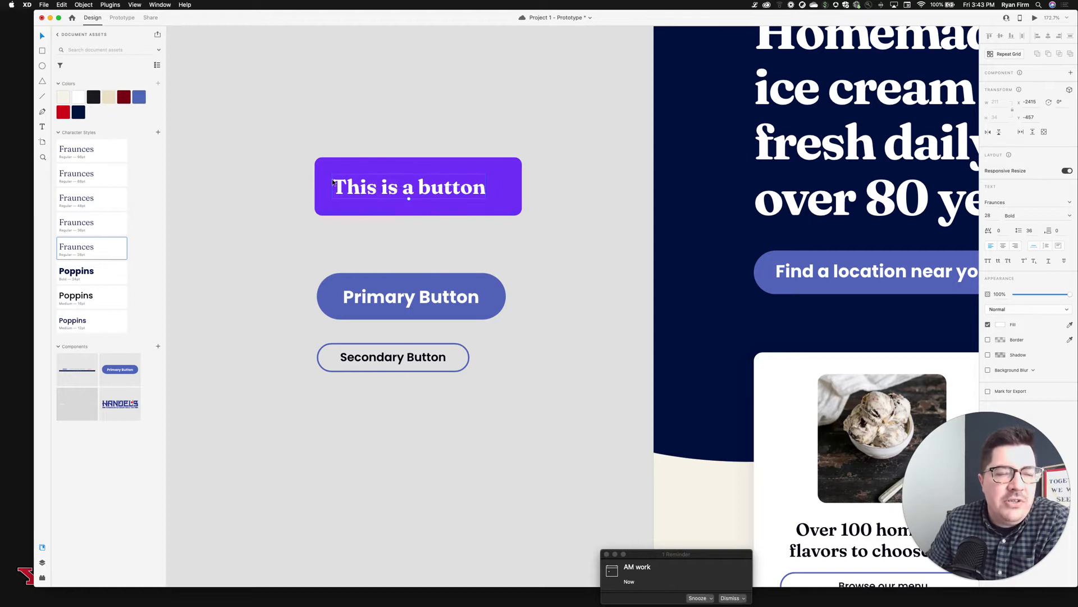
{"action": "key", "text": "alt"}
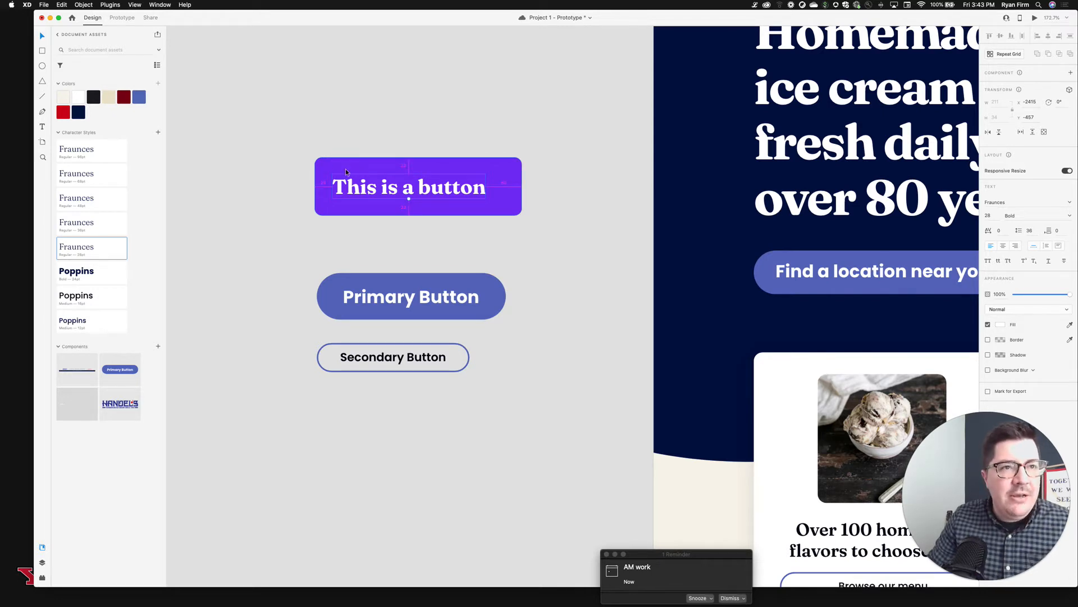
{"action": "left_click", "coordinate": [409, 180]}
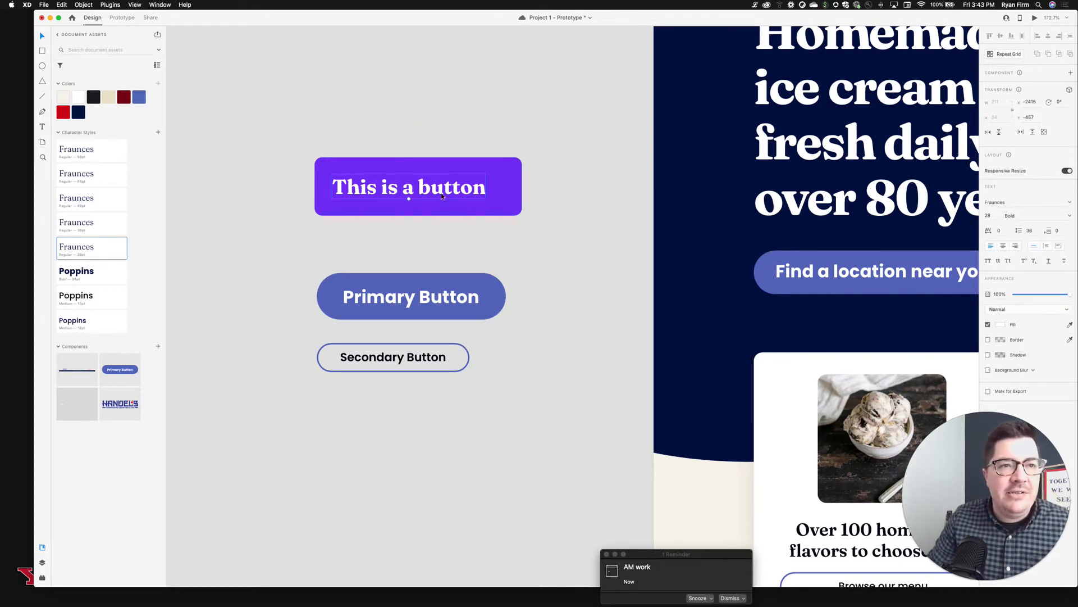
{"action": "key", "text": "alt"}
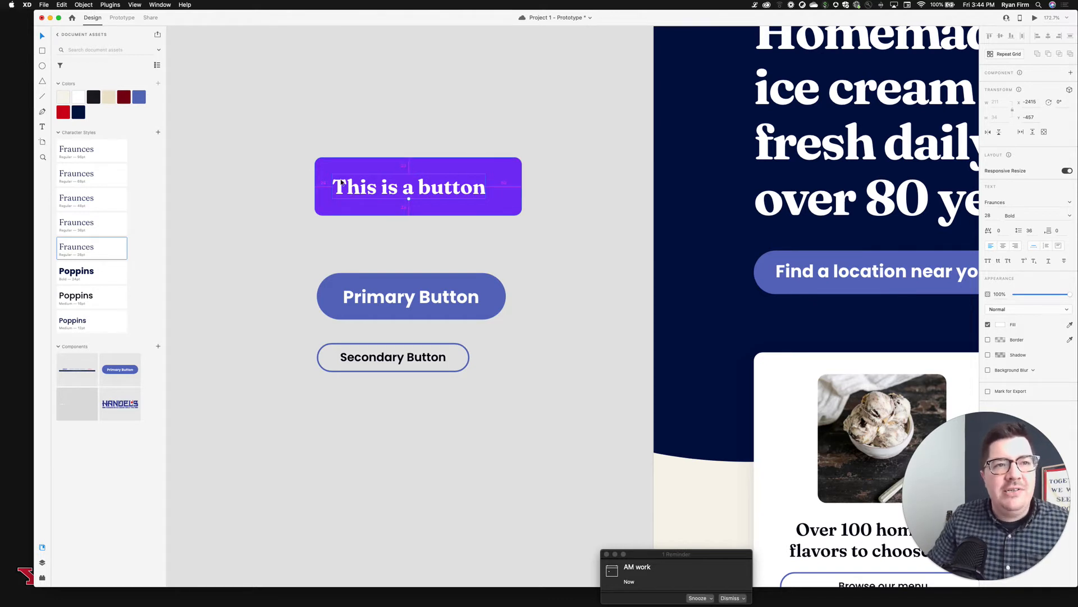
- Narrow the purple rectangle from its right side to a width of 259 to balance the label's side padding
{"action": "left_click", "coordinate": [504, 170]}
{"action": "left_click_drag", "start_coordinate": [521, 186], "coordinate": [506, 186]}
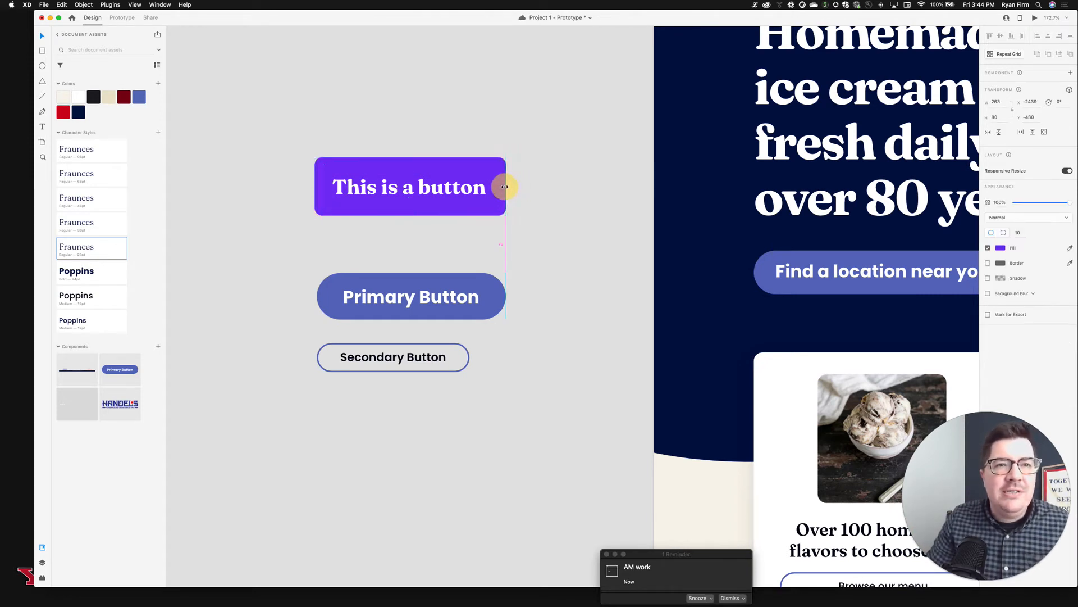
{"action": "left_click", "coordinate": [999, 103]}
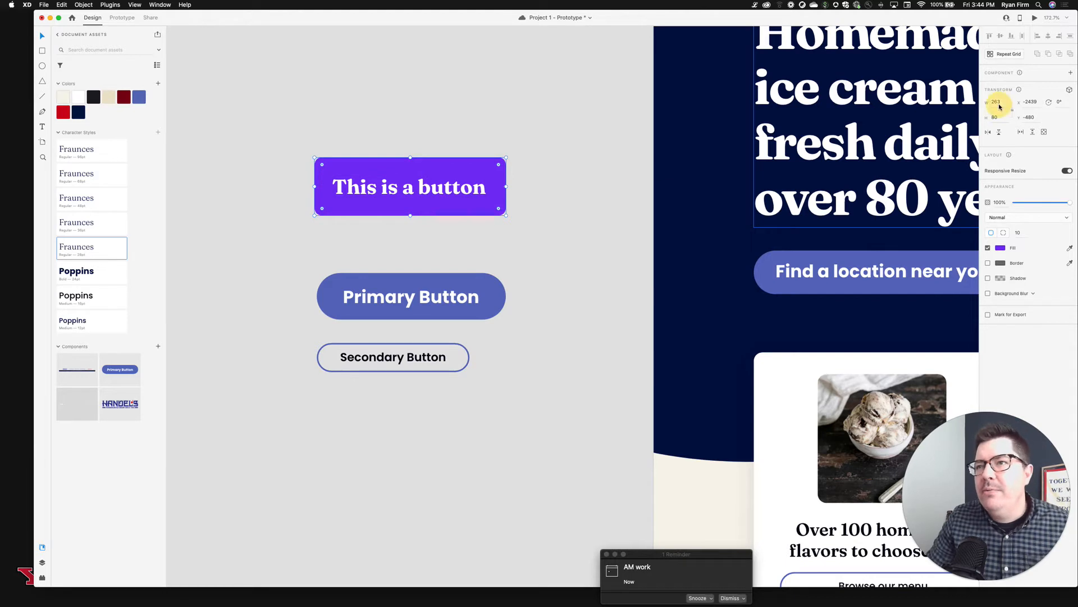
{"action": "left_click", "coordinate": [1000, 102]}
{"action": "key", "text": "Down"}
{"action": "key", "text": "Down"}
{"action": "key", "text": "Down"}
{"action": "key", "text": "Down"}
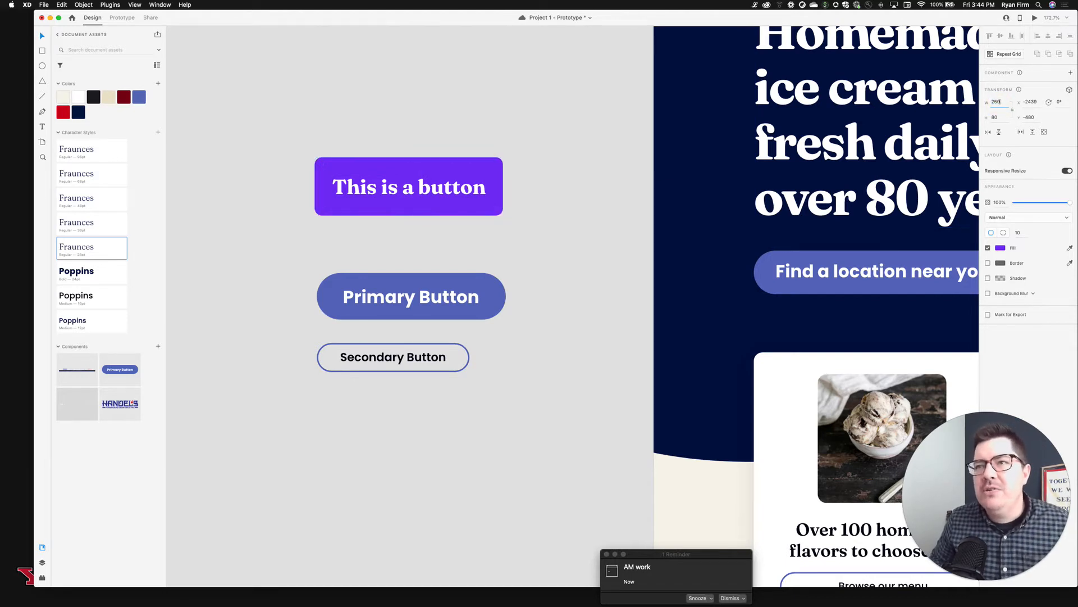
{"action": "left_click", "coordinate": [506, 133]}
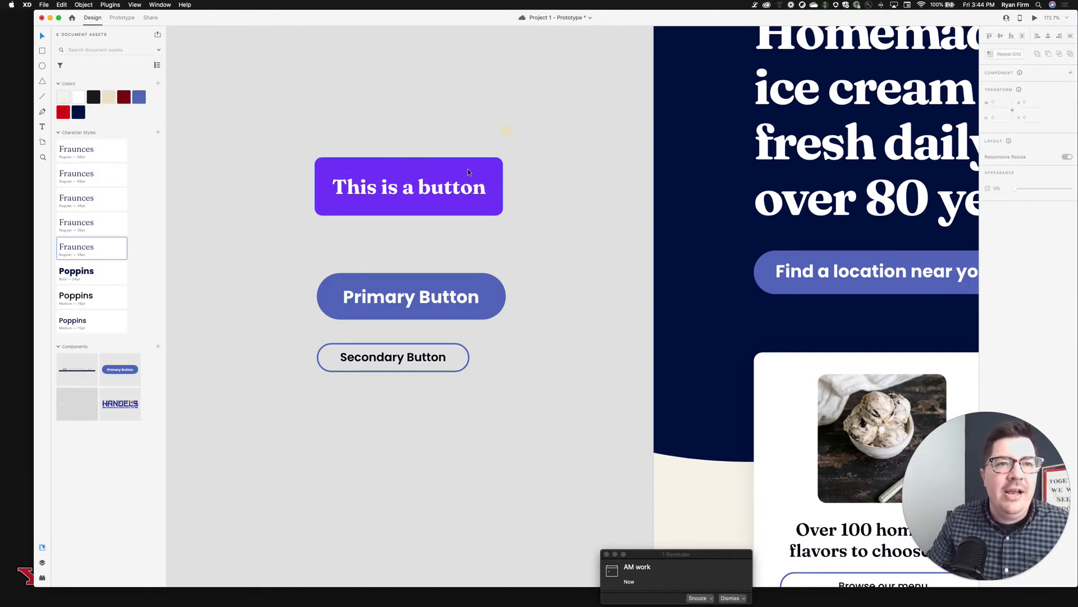
- Set the purple rectangle's height to 82 and nudge the label down by 1 to even out its vertical padding
{"action": "left_click", "coordinate": [462, 176]}
{"action": "key", "text": "alt"}
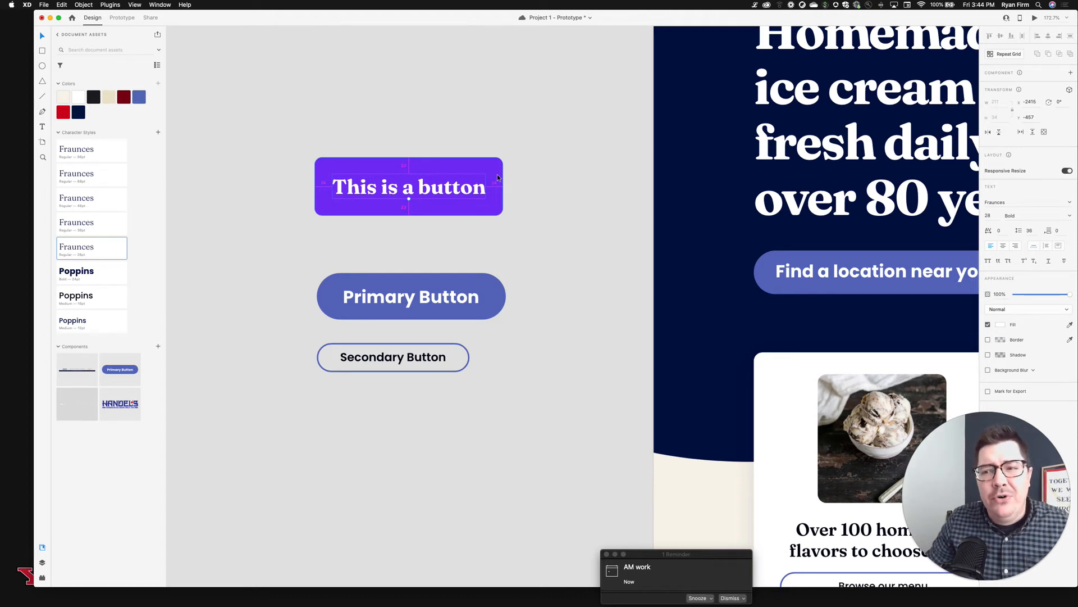
{"action": "left_click", "coordinate": [498, 178]}
{"action": "left_click", "coordinate": [999, 117]}
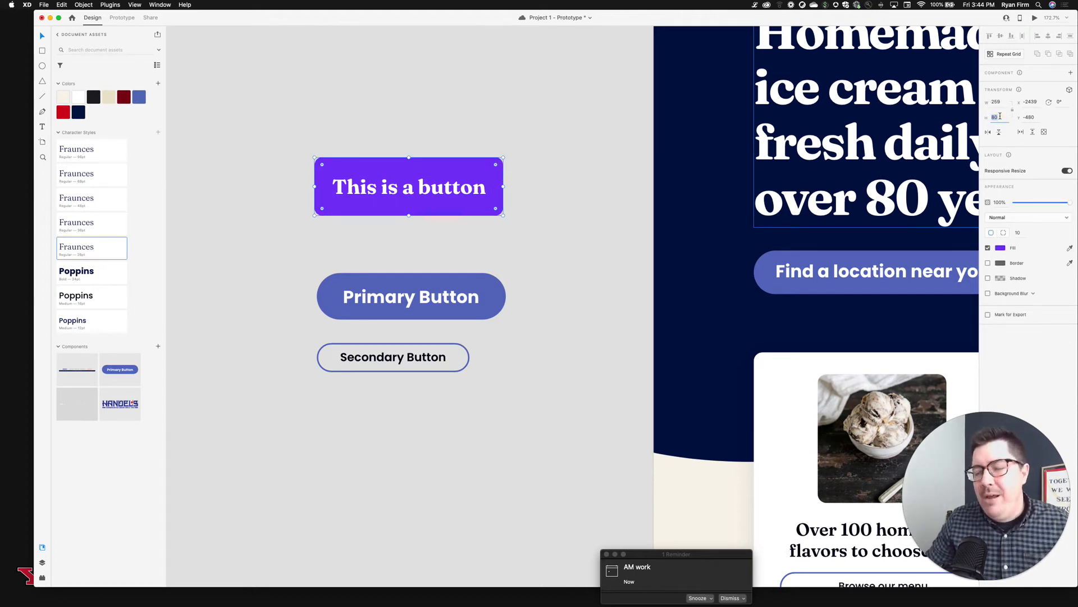
{"action": "key", "text": "Up"}
{"action": "key", "text": "Up"}
{"action": "key", "text": "Return"}
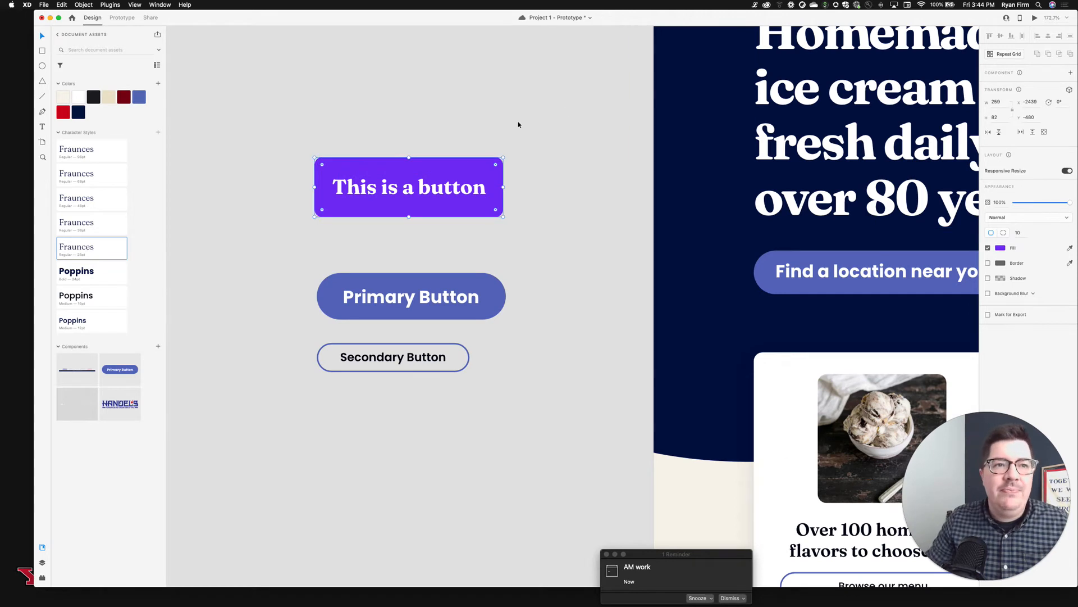
{"action": "left_click", "coordinate": [425, 189]}
{"action": "left_click_drag", "start_coordinate": [458, 194], "coordinate": [459, 192]}
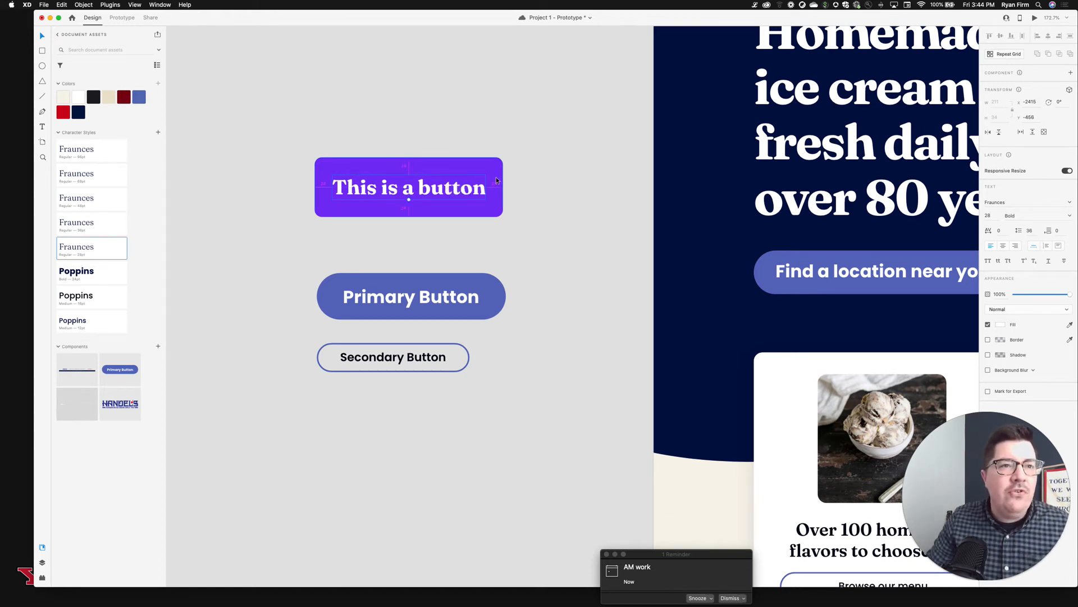
- Group the purple rectangle with its label, leave stacking off and turn on padding for the group
{"action": "left_click", "coordinate": [530, 151]}
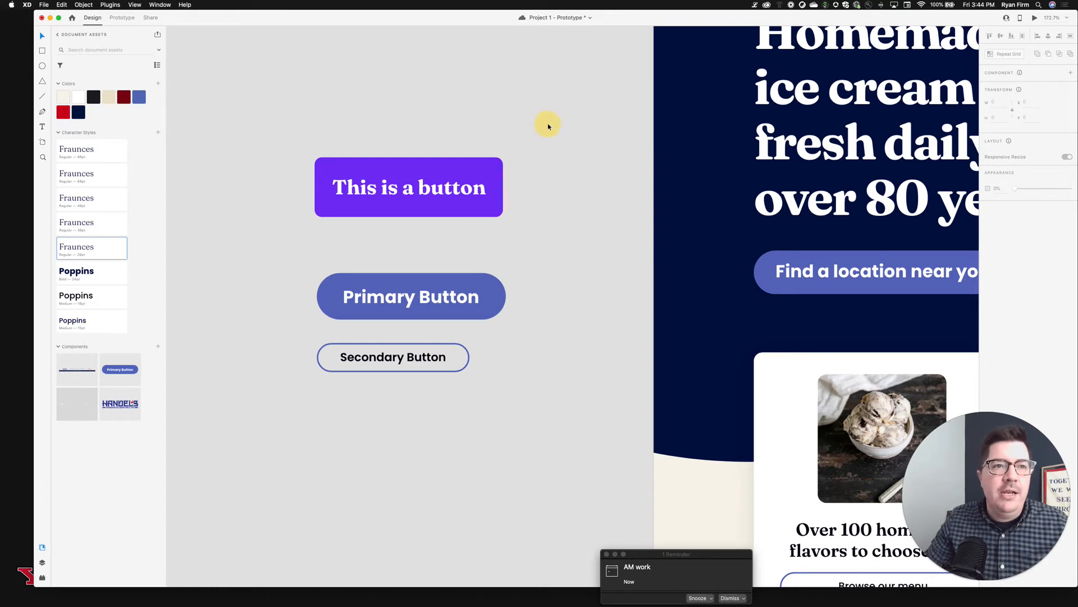
{"action": "left_click_drag", "start_coordinate": [548, 125], "coordinate": [272, 248]}
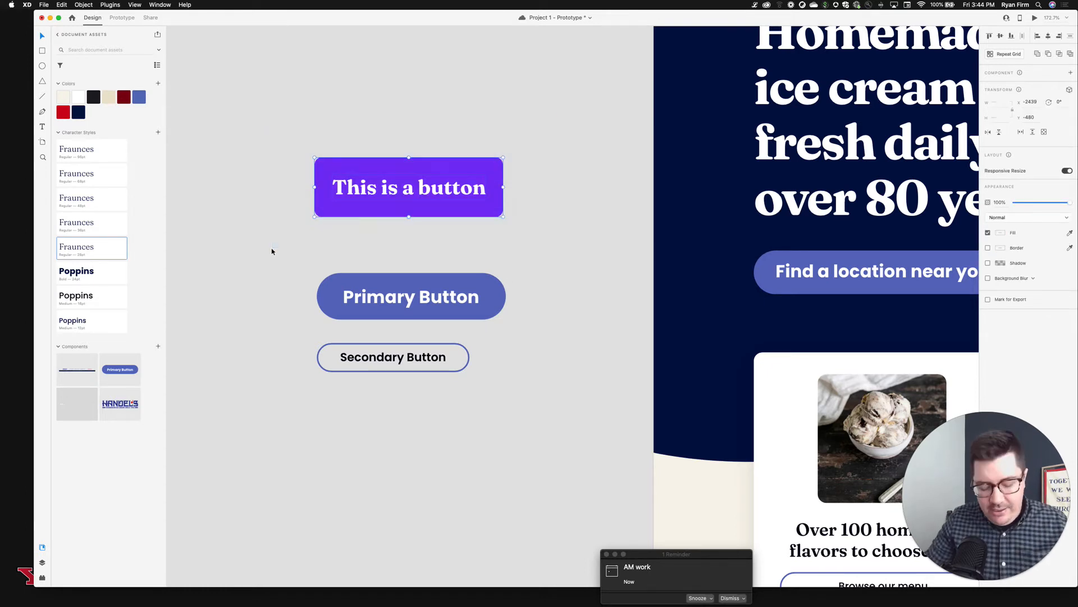
{"action": "key", "text": "super+g"}
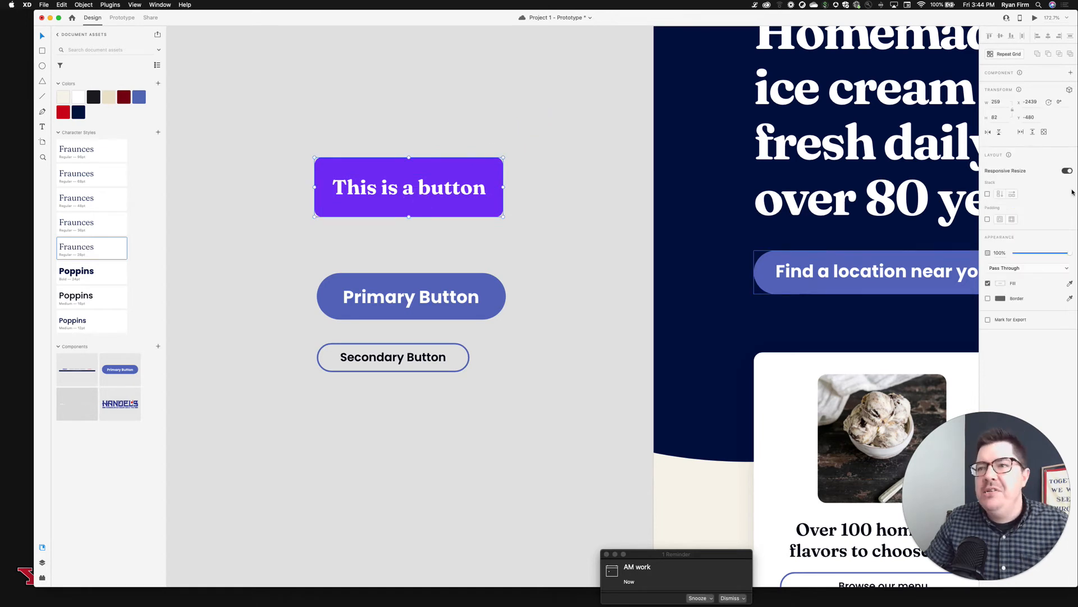
{"action": "left_click", "coordinate": [988, 194]}
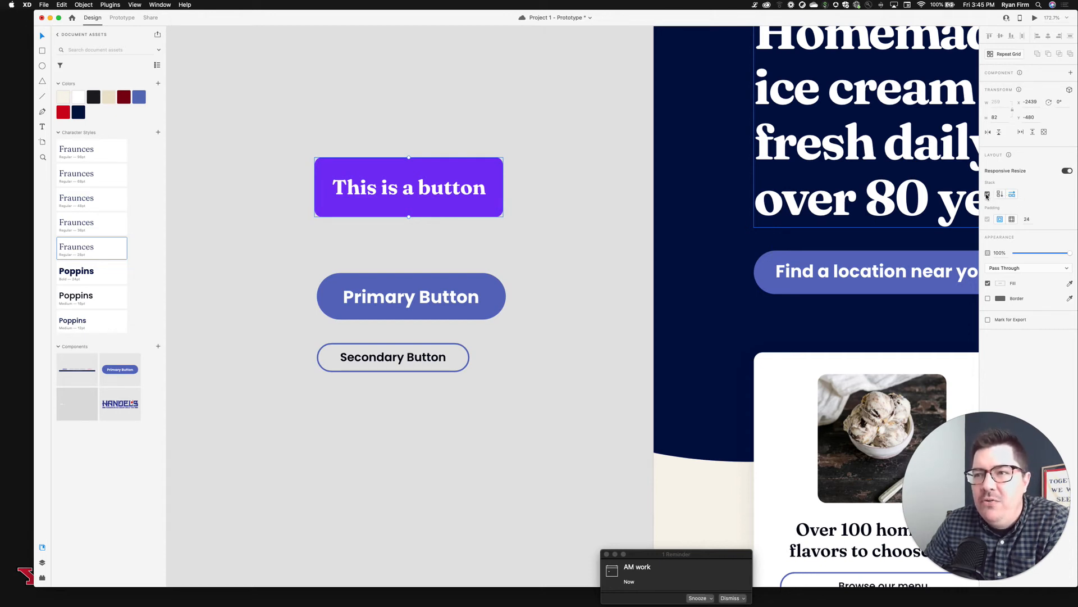
{"action": "left_click", "coordinate": [987, 193]}
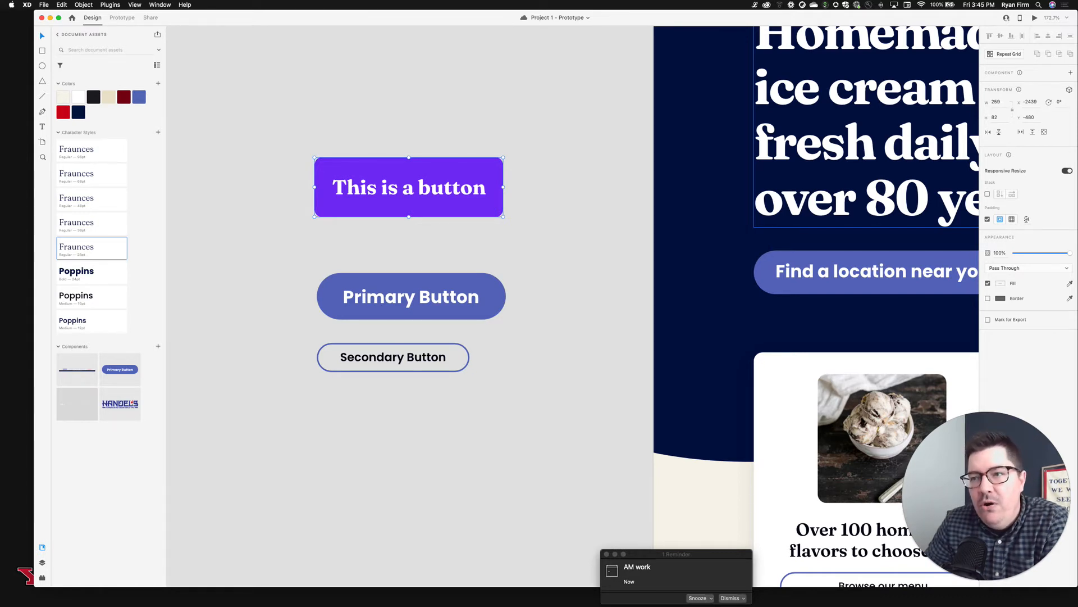
- Switch the group to separate padding per edge and set its right and left padding to 36
{"action": "left_click", "coordinate": [1012, 220]}
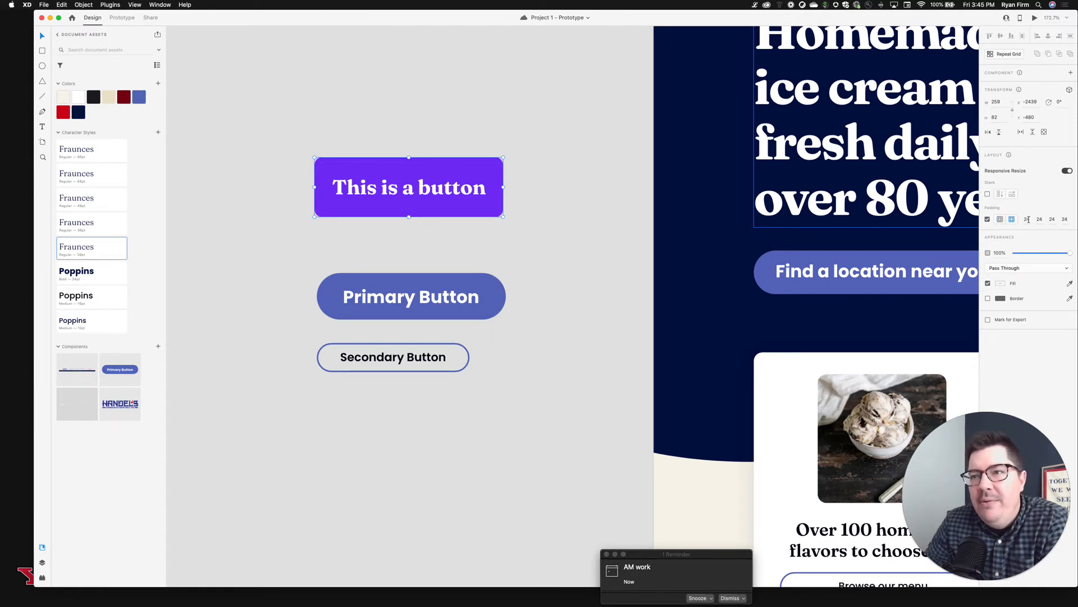
{"action": "left_click", "coordinate": [1028, 220]}
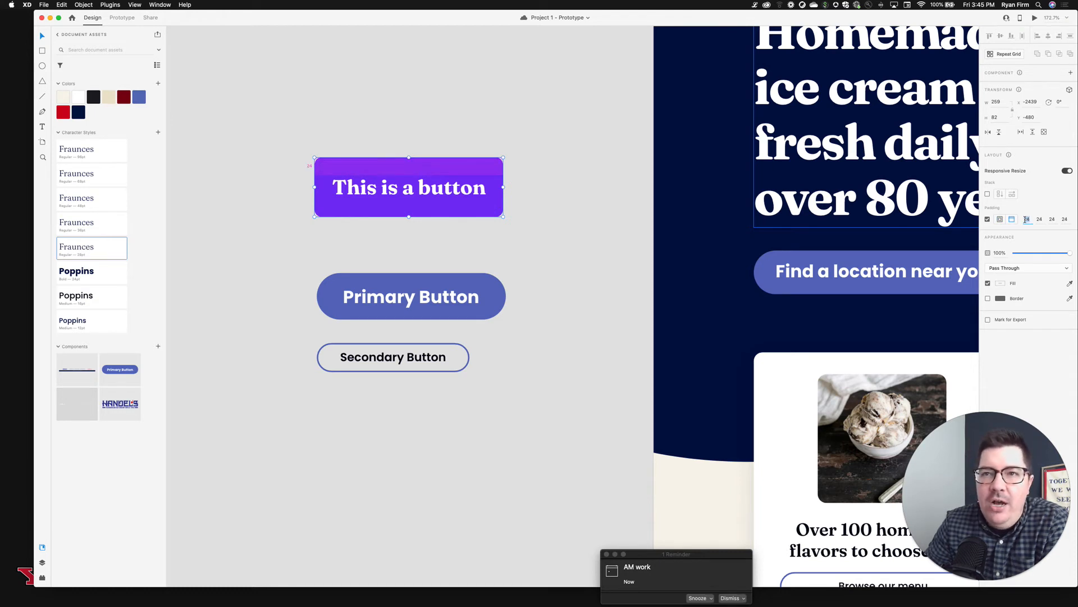
{"action": "left_click", "coordinate": [1039, 220]}
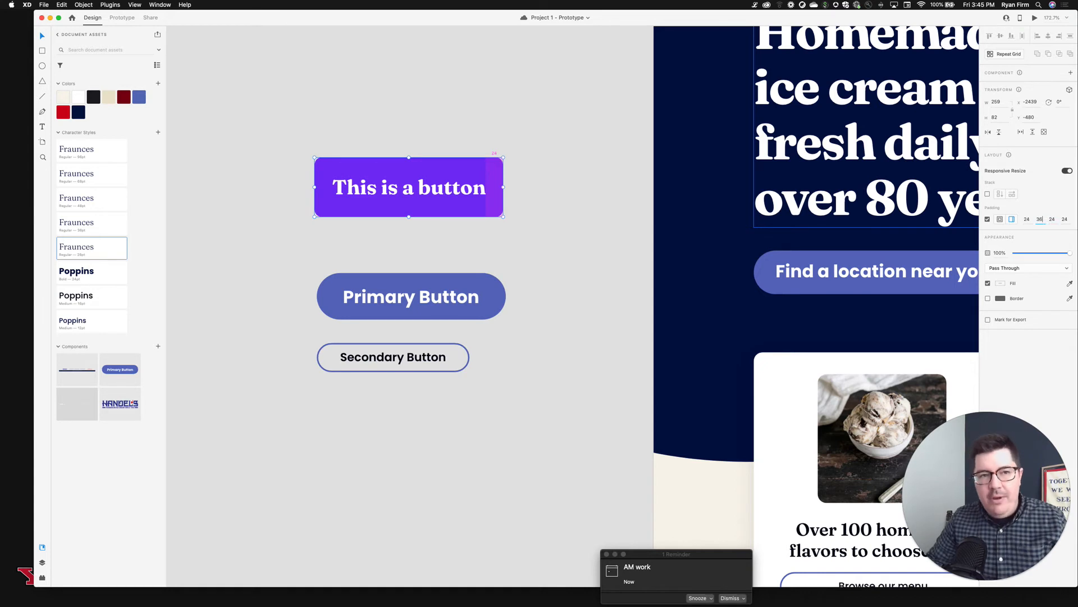
{"action": "key", "text": "Return"}
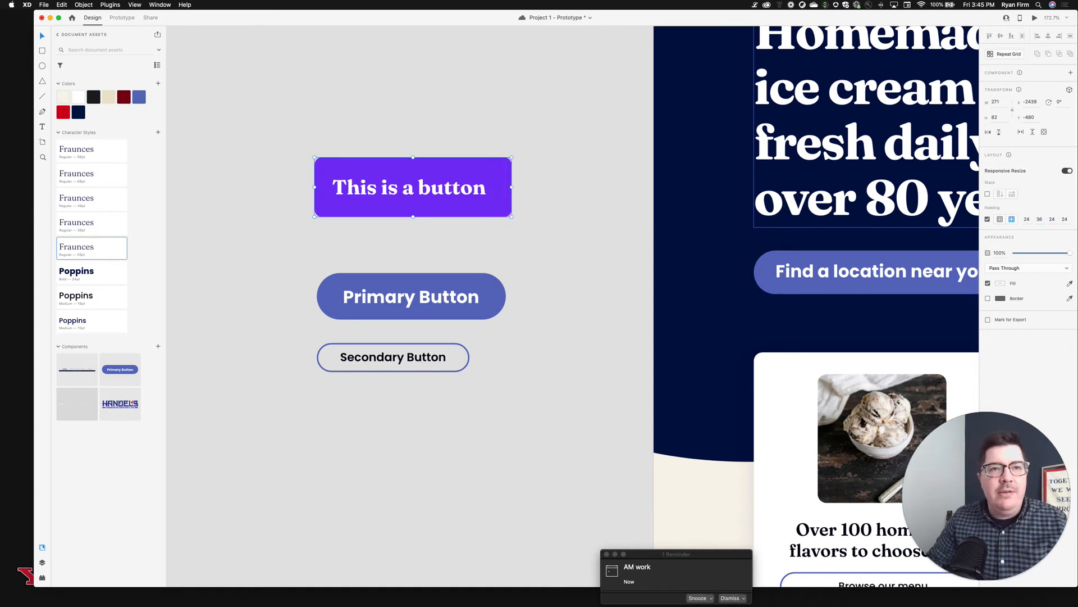
{"action": "left_click", "coordinate": [1064, 219]}
{"action": "type", "text": "36"}
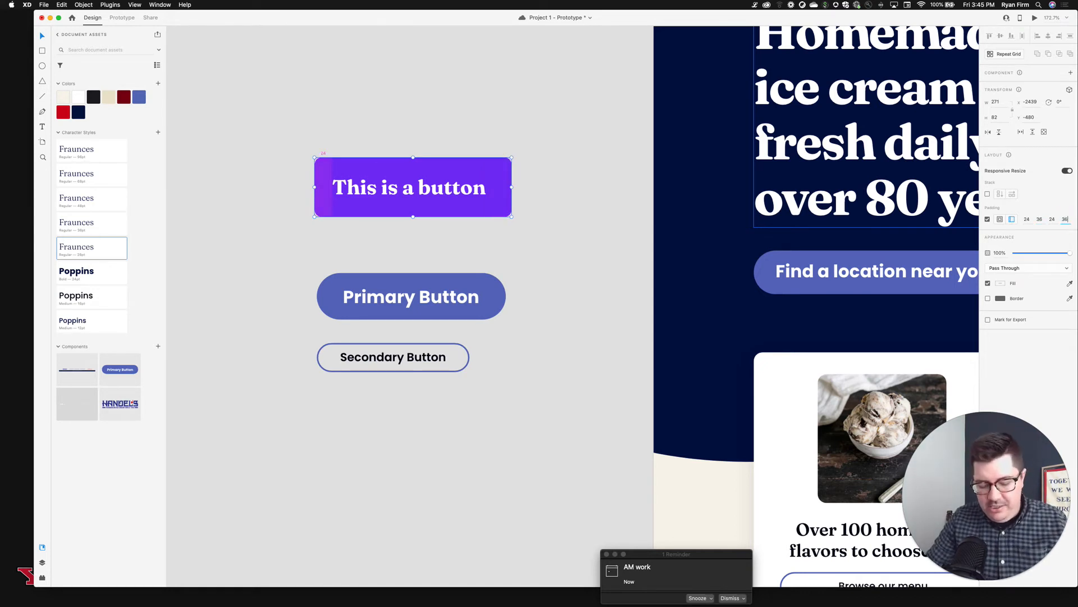
{"action": "key", "text": "Return"}
{"action": "left_click", "coordinate": [479, 136]}
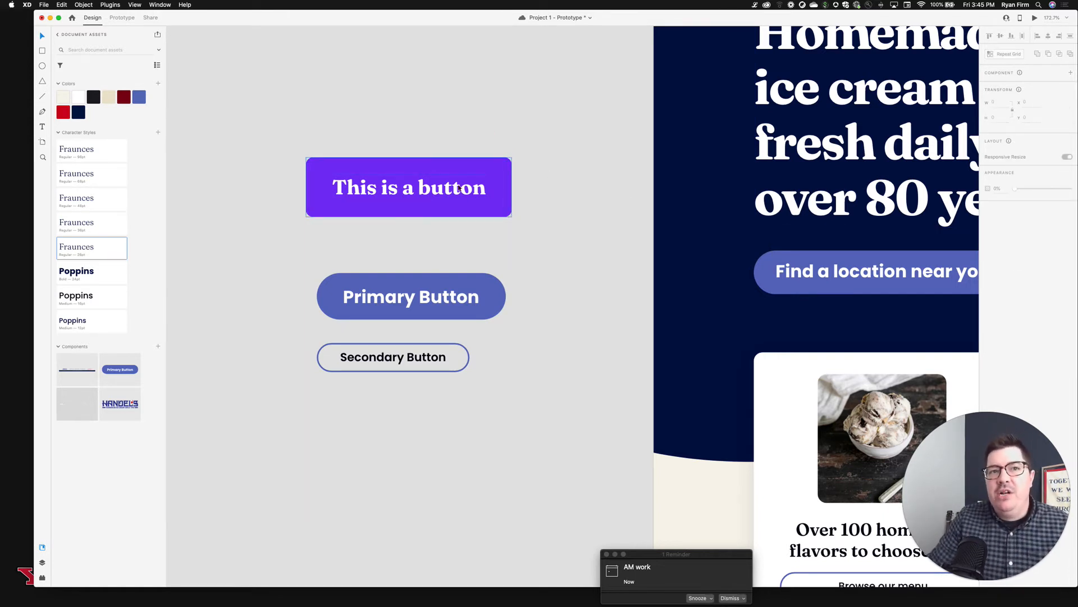
- Move the purple button group to X -2444, Y -489 and add it to the document's components
{"action": "left_click", "coordinate": [436, 186]}
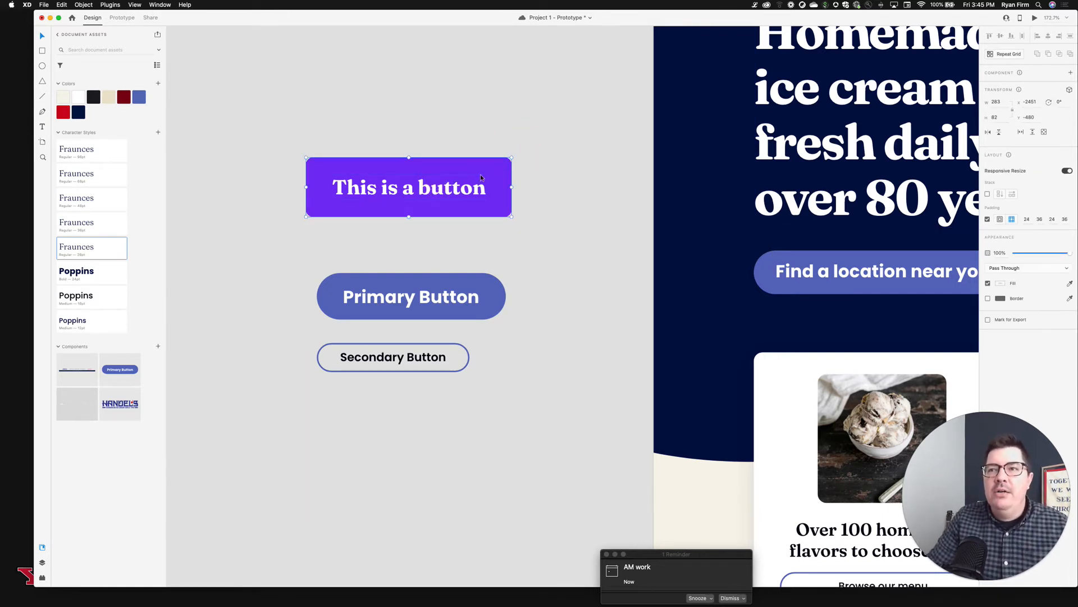
{"action": "left_click", "coordinate": [496, 131]}
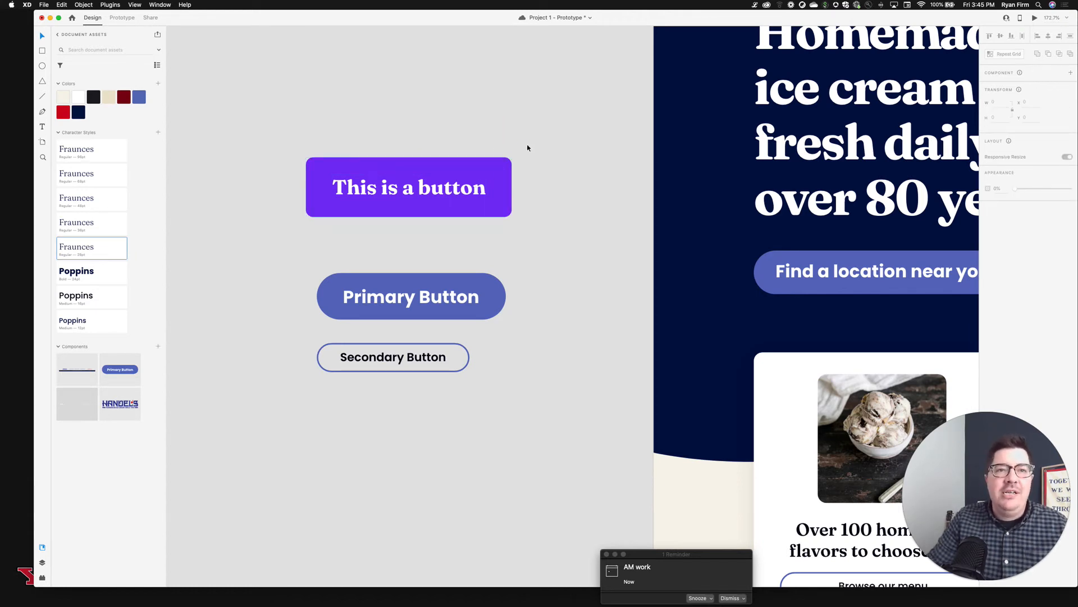
{"action": "left_click_drag", "start_coordinate": [539, 137], "coordinate": [461, 190]}
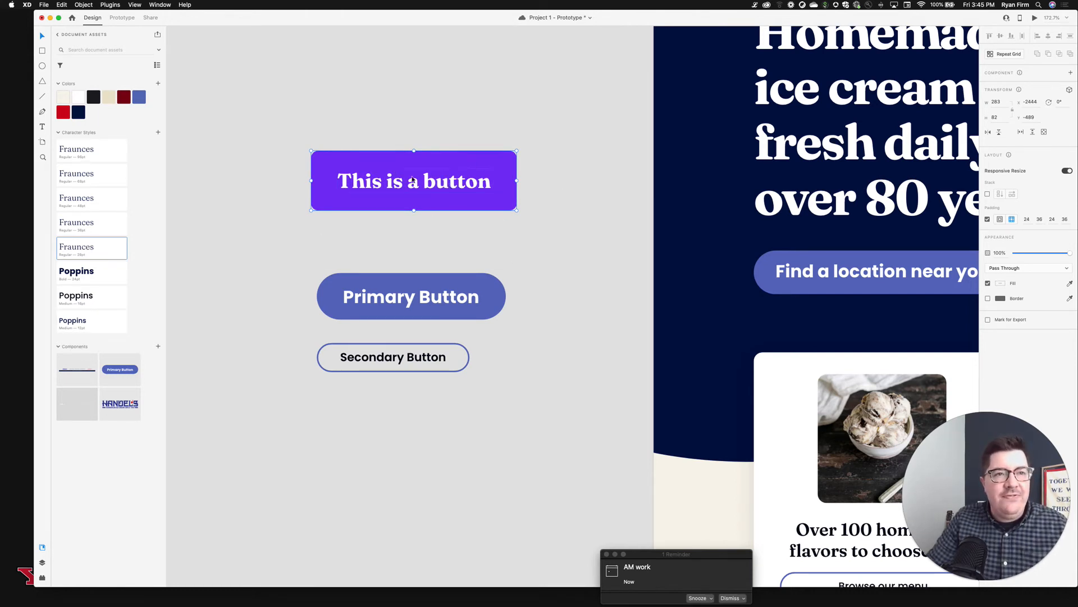
{"action": "left_click", "coordinate": [158, 346]}
{"action": "left_click", "coordinate": [260, 301]}
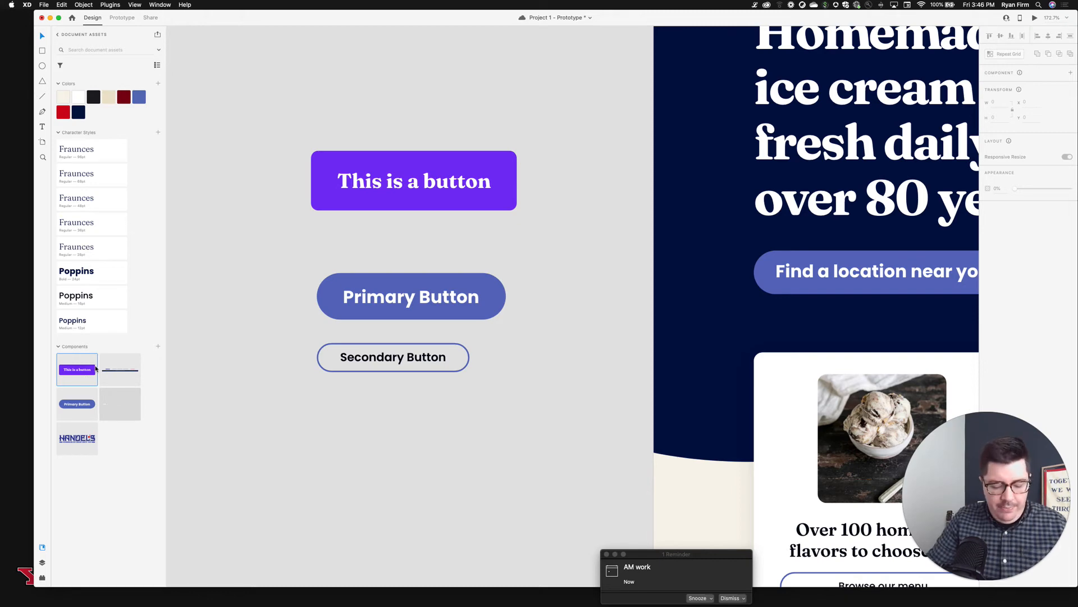
- Move the blue "Find a location near you" button out of the hero section onto the pasteboard at X -2347, Y -714
{"action": "scroll", "coordinate": [371, 337], "scroll_direction": "down", "scroll_amount": 2}
{"action": "scroll", "coordinate": [371, 337], "scroll_direction": "right", "scroll_amount": 3}
{"action": "scroll", "coordinate": [370, 337], "scroll_direction": "down", "scroll_amount": 2}
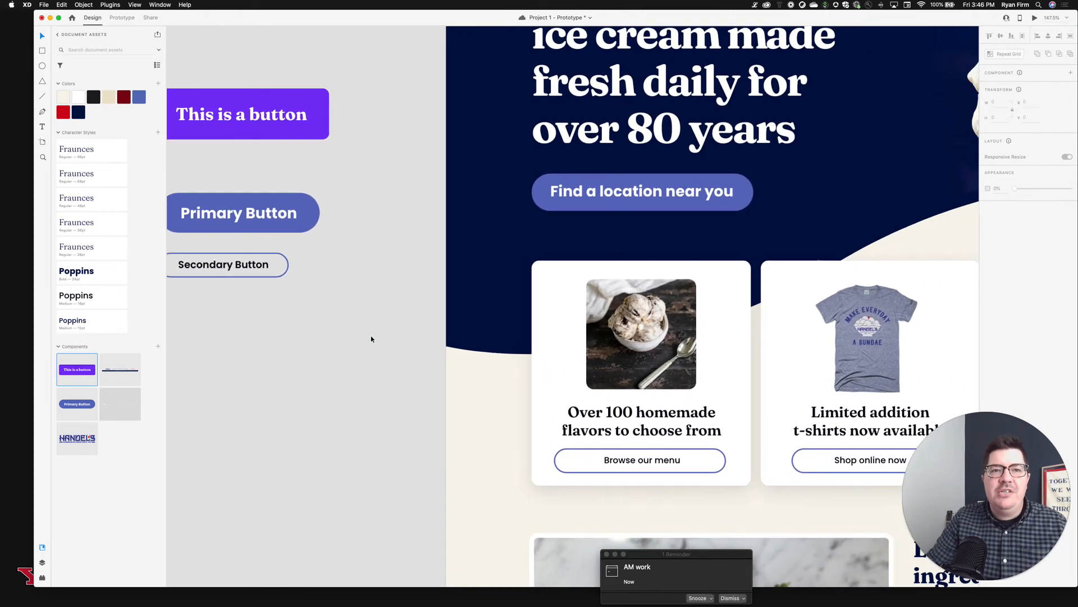
{"action": "scroll", "coordinate": [371, 337], "scroll_direction": "up", "scroll_amount": 2}
{"action": "scroll", "coordinate": [371, 339], "scroll_direction": "down", "scroll_amount": 3}
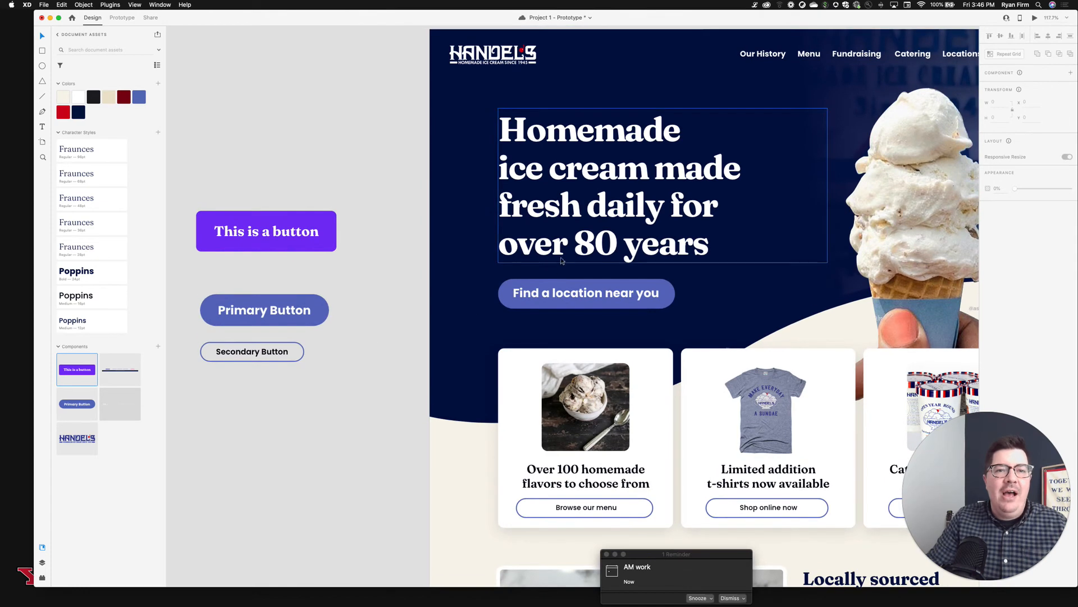
{"action": "left_click", "coordinate": [572, 287]}
{"action": "left_click_drag", "start_coordinate": [571, 287], "coordinate": [280, 110]}
{"action": "scroll", "coordinate": [296, 137], "scroll_direction": "right", "scroll_amount": 3}
{"action": "scroll", "coordinate": [296, 137], "scroll_direction": "down", "scroll_amount": 1}
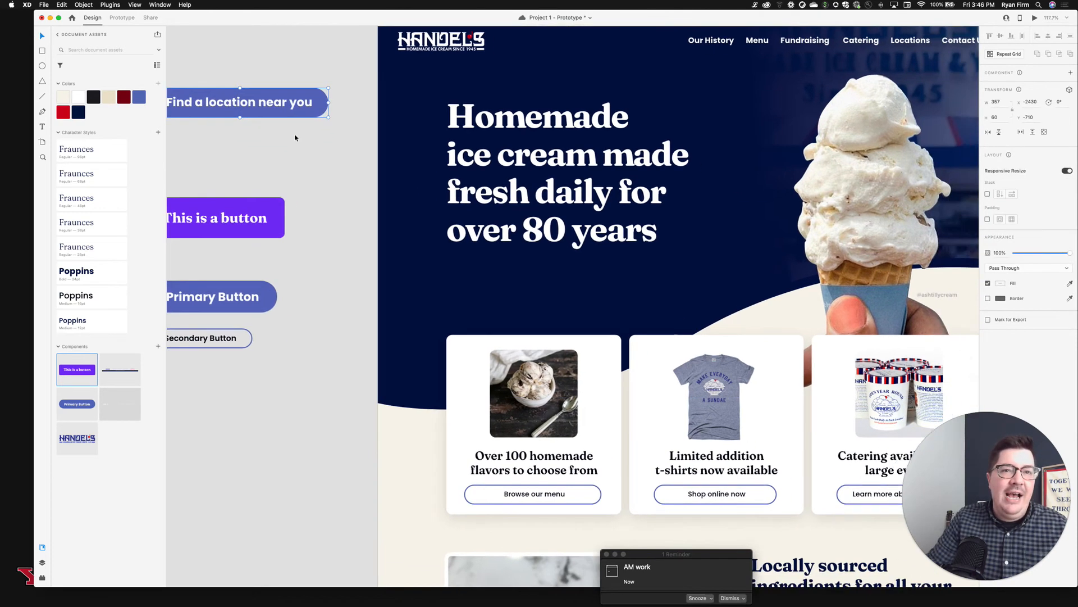
{"action": "scroll", "coordinate": [310, 170], "scroll_direction": "right", "scroll_amount": 2}
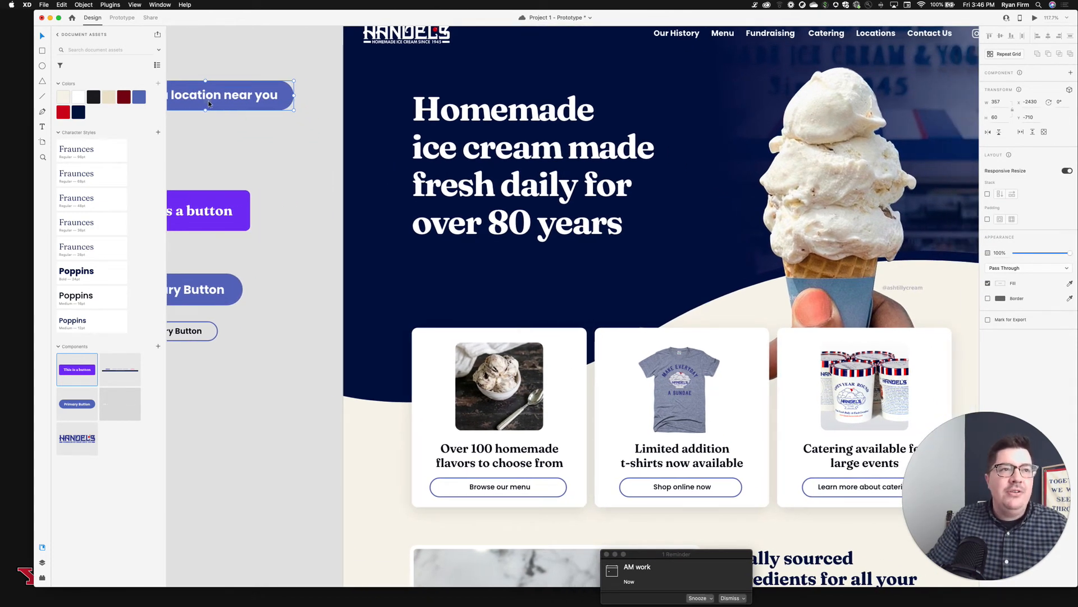
{"action": "left_click_drag", "start_coordinate": [209, 103], "coordinate": [248, 99]}
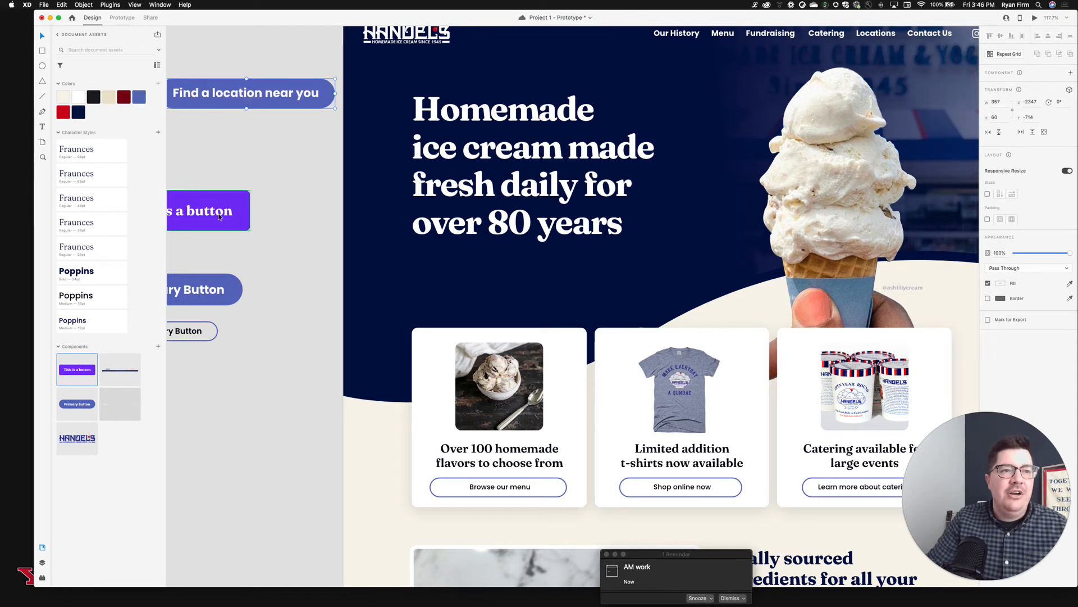
- Place a purple button component instance under the hero heading at X 138, Y 497 and relabel it "Find a location near you"
{"action": "left_click_drag", "start_coordinate": [79, 369], "coordinate": [472, 278]}
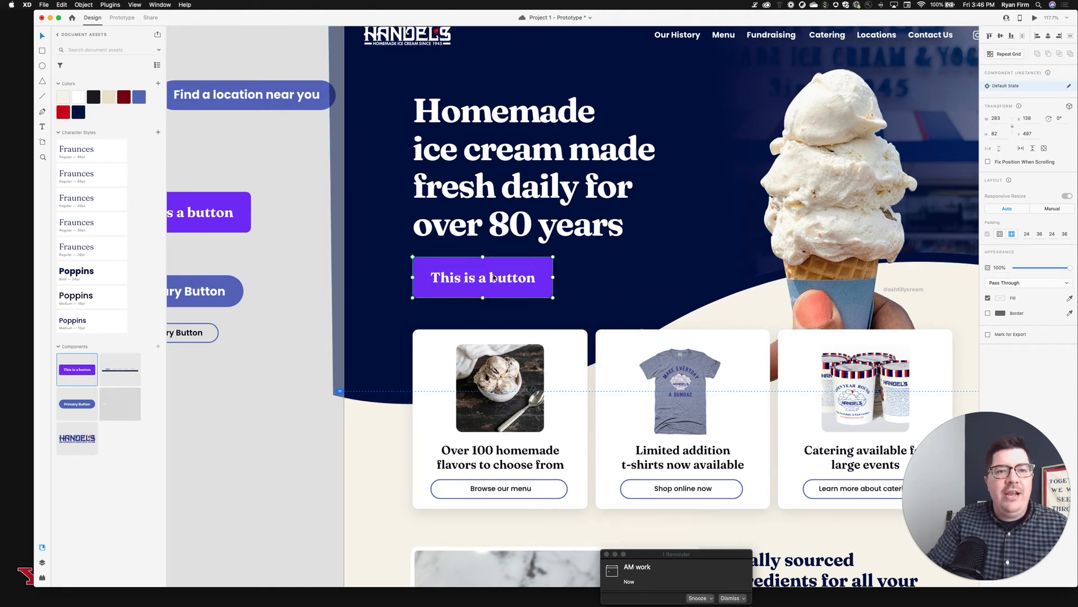
{"action": "double_click", "coordinate": [493, 277]}
{"action": "key", "text": "super+a"}
{"action": "type", "text": "Find"}
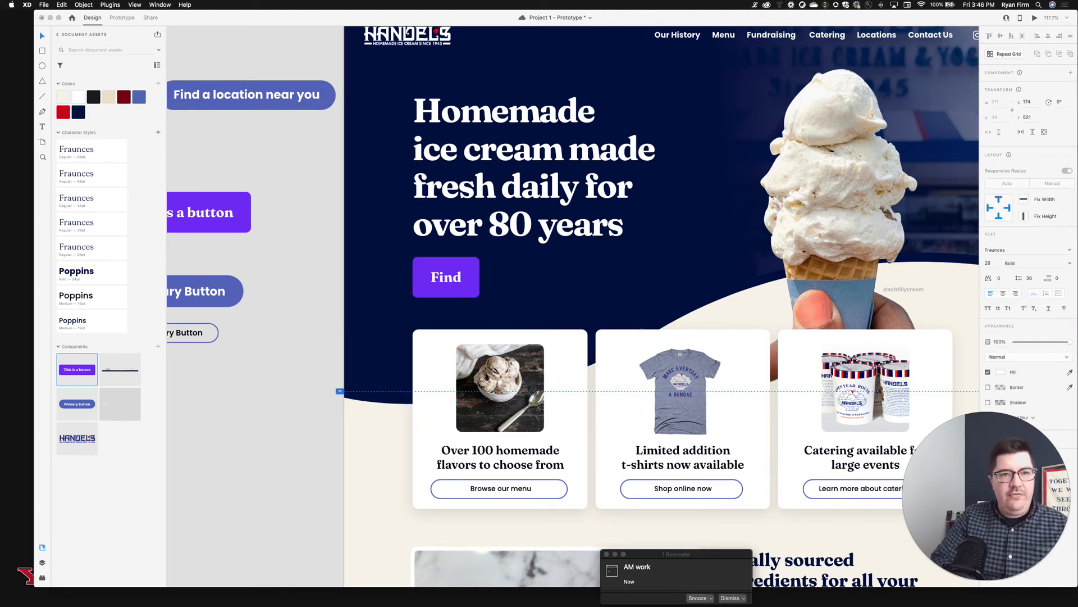
{"action": "type", "text": " a location nar"}
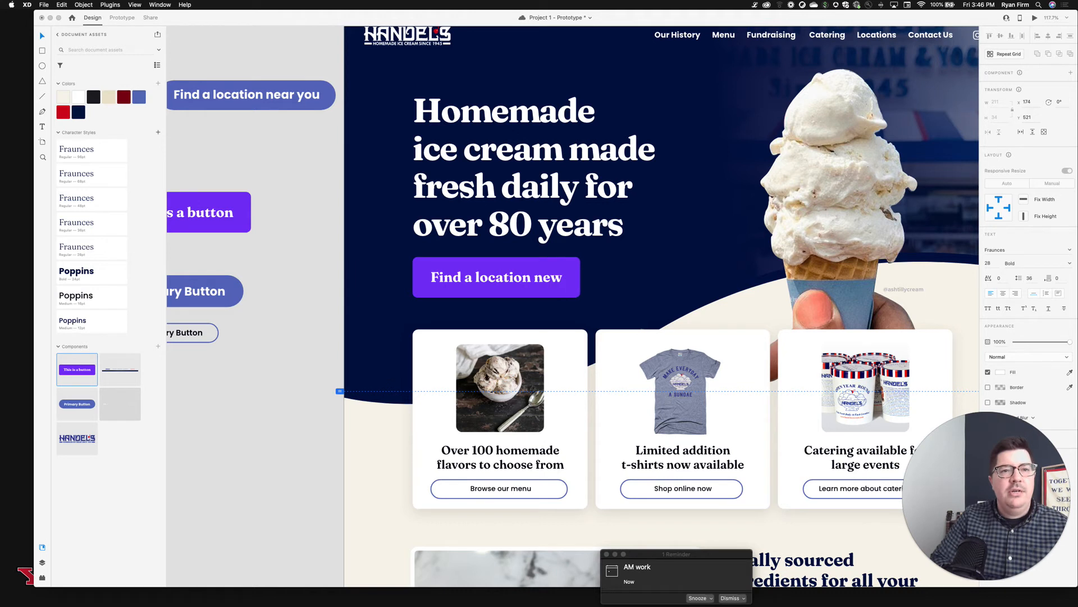
{"action": "key", "text": "BackSpace"}
{"action": "key", "text": "BackSpace"}
{"action": "type", "text": "ear you"}
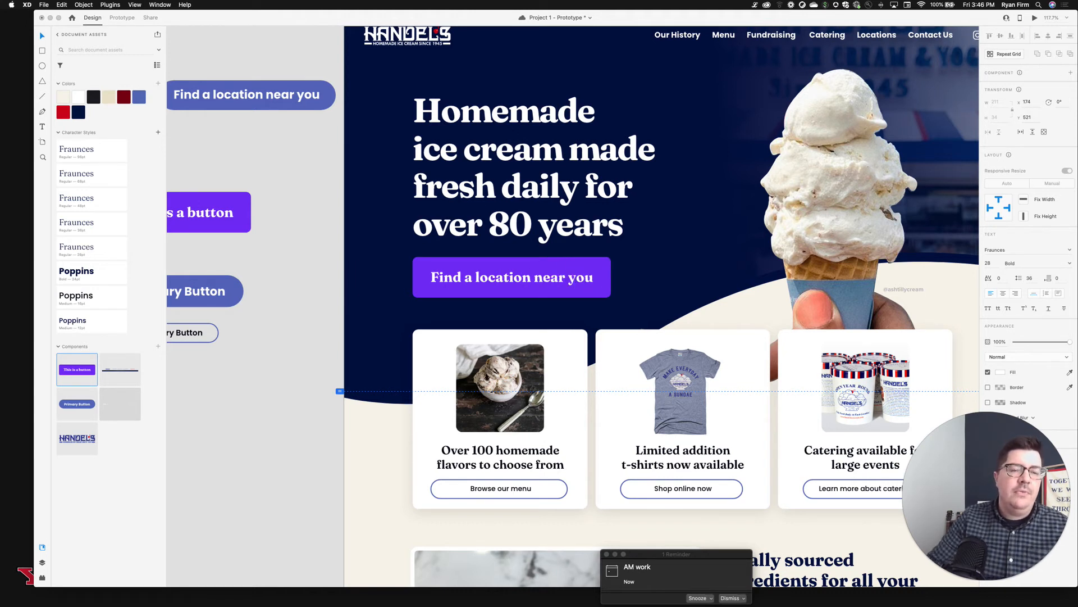
{"action": "left_click", "coordinate": [309, 315]}
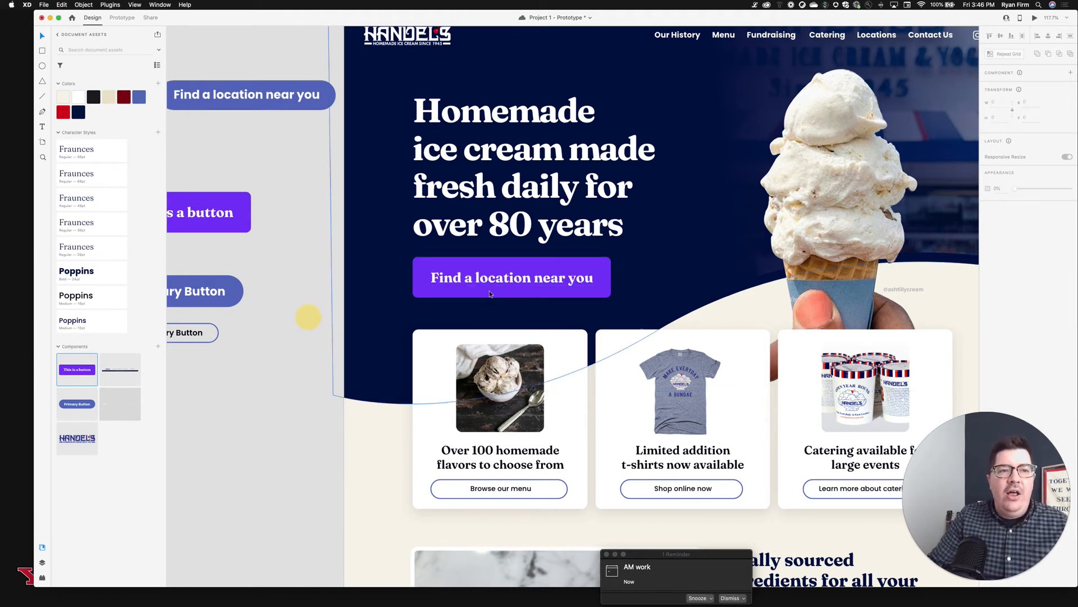
- Test the hero button's resizing by replacing its label with "Laksdjkaljdfalkjf;lkjfddaljdsk", and undo the text change
{"action": "left_click", "coordinate": [524, 279]}
{"action": "double_click", "coordinate": [524, 279]}
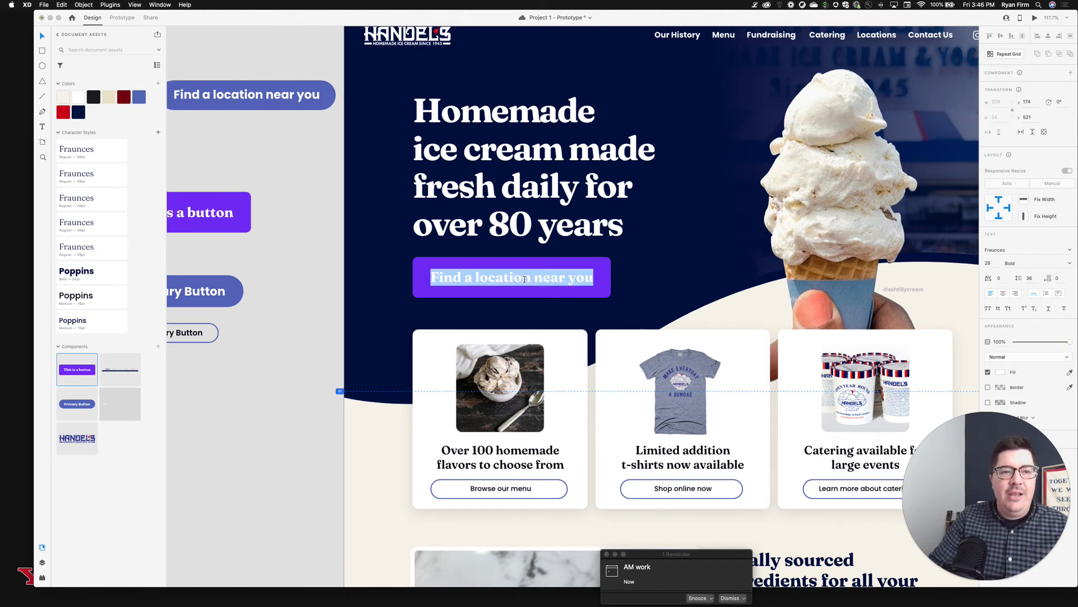
{"action": "type", "text": "laksdjkaljdfalkjf;lkjfddaljdsk"}
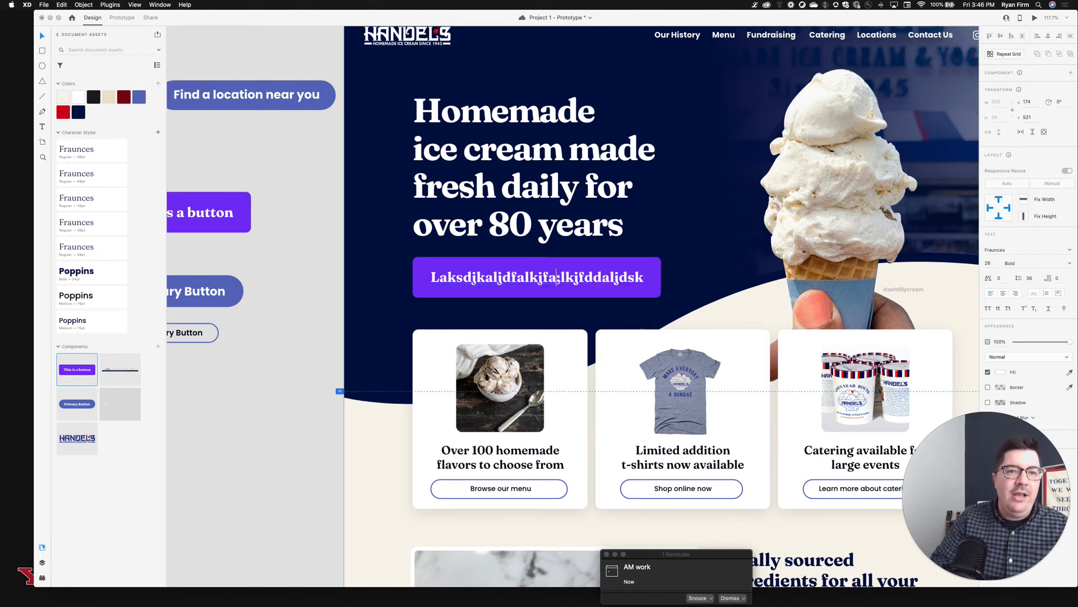
{"action": "key", "text": "super+a"}
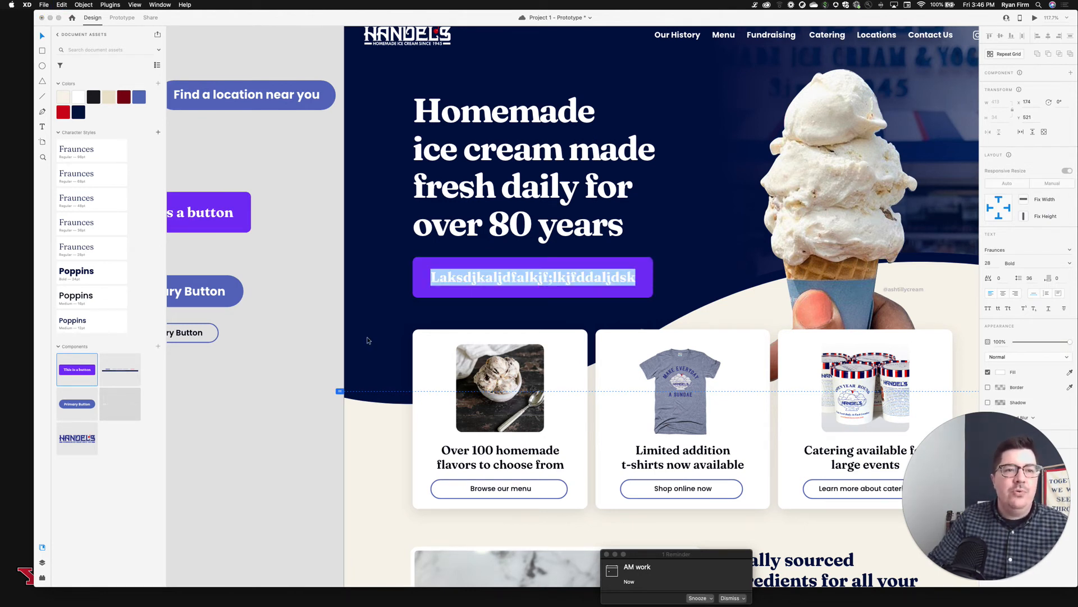
{"action": "left_click", "coordinate": [307, 365]}
{"action": "key", "text": "super+z"}
{"action": "left_click", "coordinate": [284, 352]}
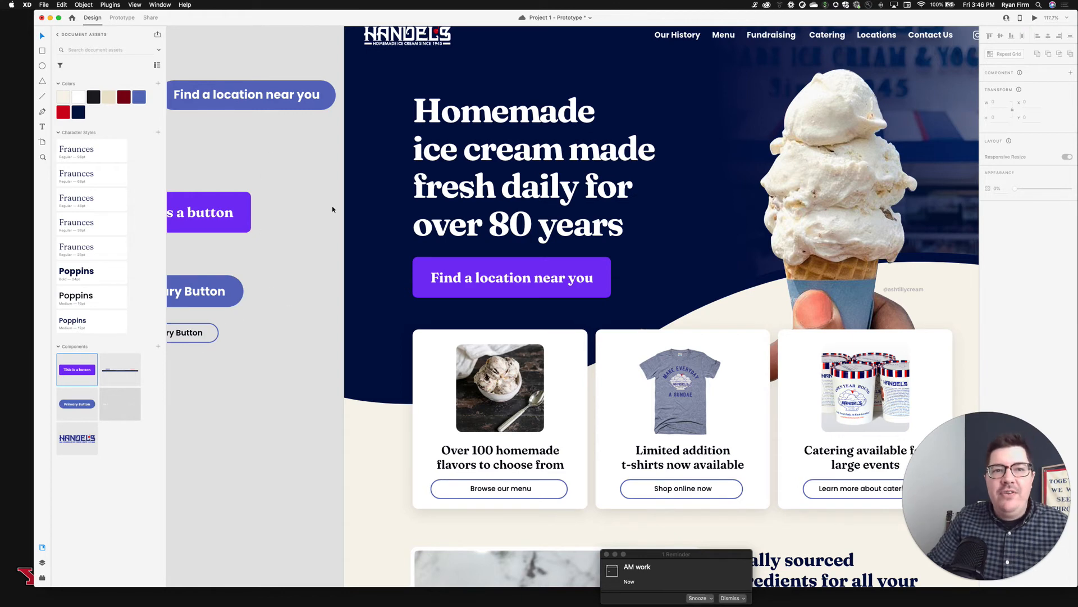
- Try a second purple button instance over the catering card's outlined button and delete that instance
{"action": "scroll", "coordinate": [395, 285], "scroll_direction": "down", "scroll_amount": 3}
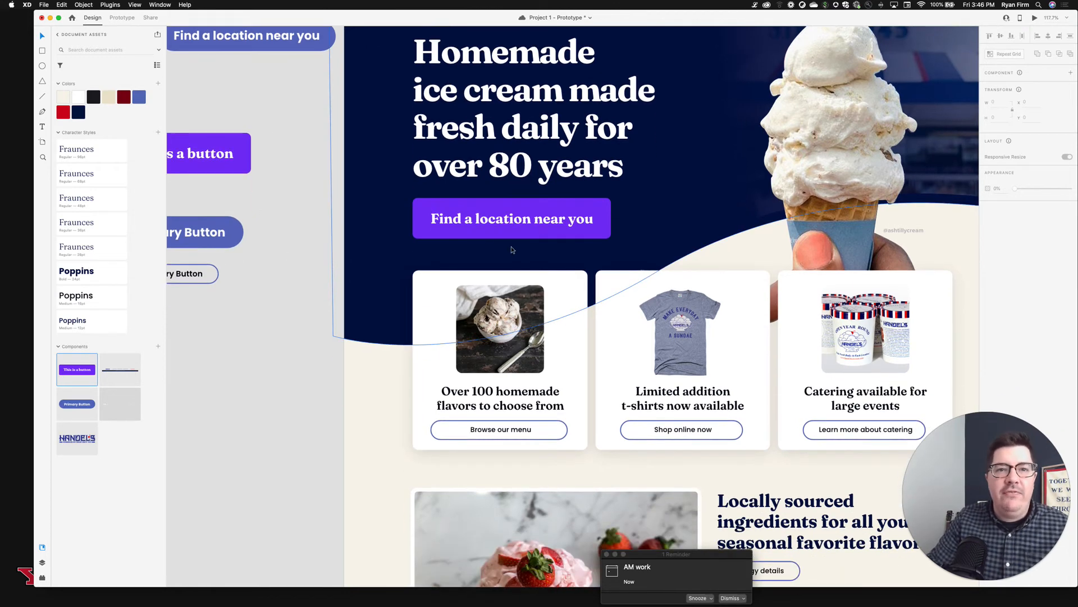
{"action": "scroll", "coordinate": [512, 249], "scroll_direction": "down", "scroll_amount": 2}
{"action": "scroll", "coordinate": [512, 250], "scroll_direction": "right", "scroll_amount": 3}
{"action": "left_click_drag", "start_coordinate": [90, 373], "coordinate": [893, 438]}
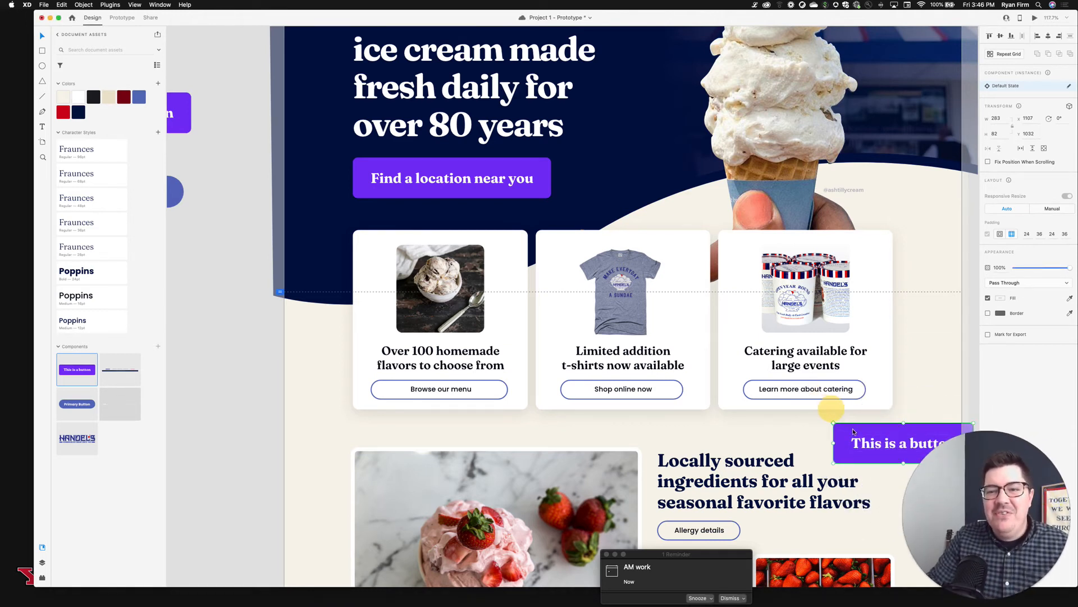
{"action": "left_click_drag", "start_coordinate": [855, 434], "coordinate": [765, 384]}
{"action": "key", "text": "Delete"}
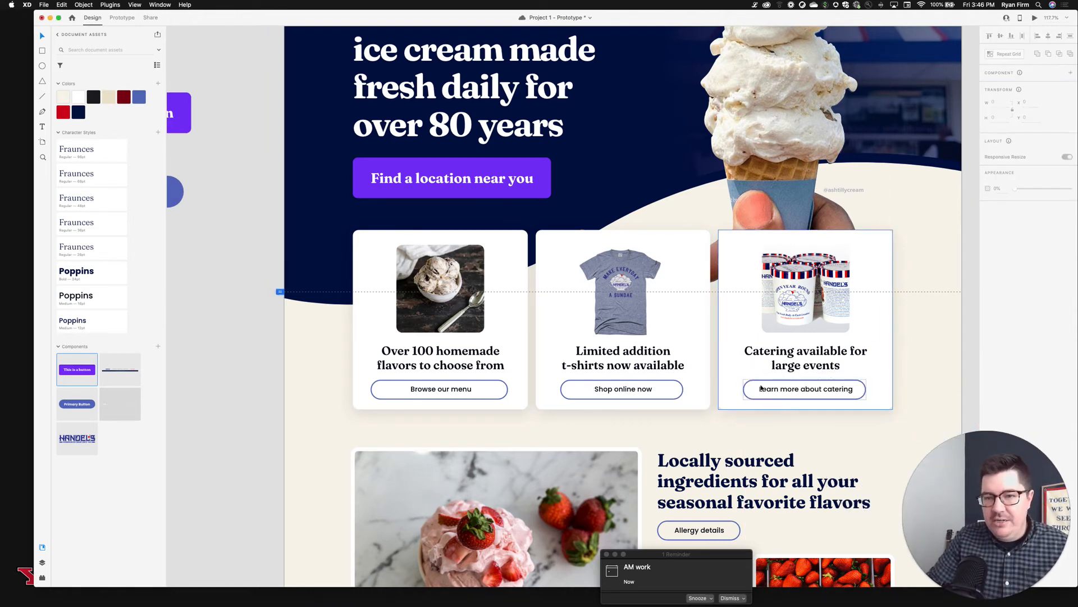
- Delete the purple hero button and move the blue "Find a location near you" button back under the hero heading at X 138, Y 506
{"action": "scroll", "coordinate": [661, 308], "scroll_direction": "left", "scroll_amount": 5}
{"action": "scroll", "coordinate": [661, 307], "scroll_direction": "up", "scroll_amount": 4}
{"action": "left_click", "coordinate": [529, 244]}
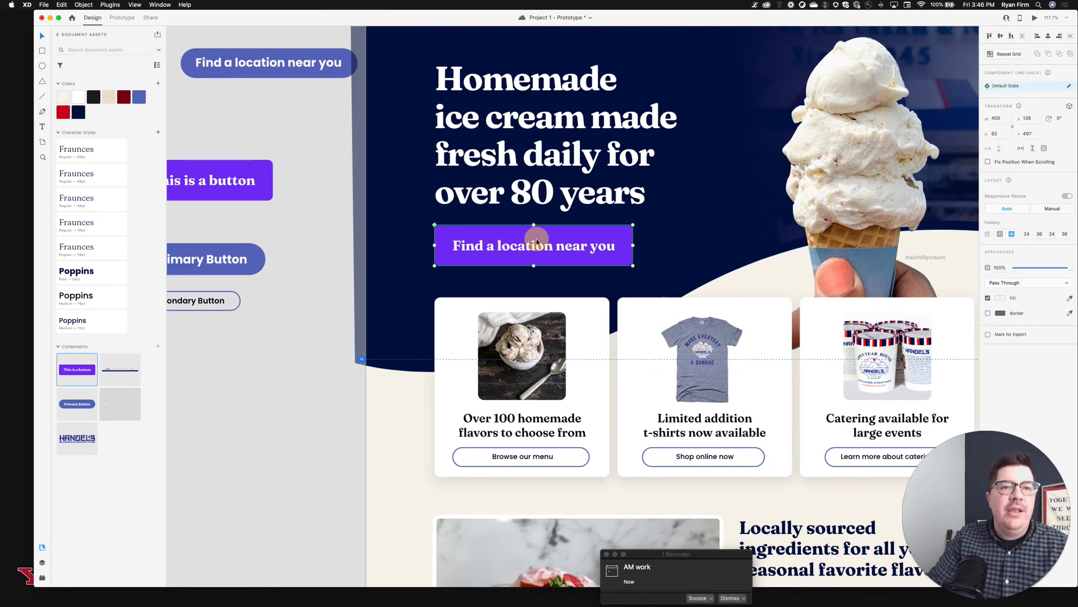
{"action": "key", "text": "Delete"}
{"action": "left_click", "coordinate": [282, 65]}
{"action": "left_click_drag", "start_coordinate": [283, 66], "coordinate": [534, 242]}
{"action": "key", "text": "Down"}
{"action": "key", "text": "Down"}
{"action": "key", "text": "Down"}
{"action": "key", "text": "Down"}
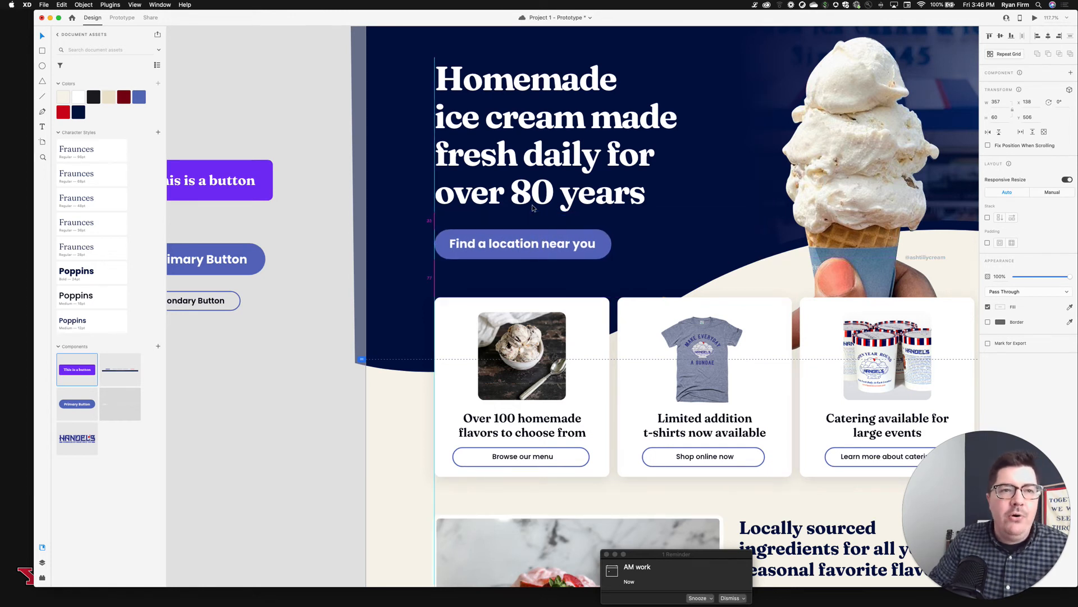
{"action": "left_click", "coordinate": [203, 388]}
{"action": "scroll", "coordinate": [285, 373], "scroll_direction": "left", "scroll_amount": 5}
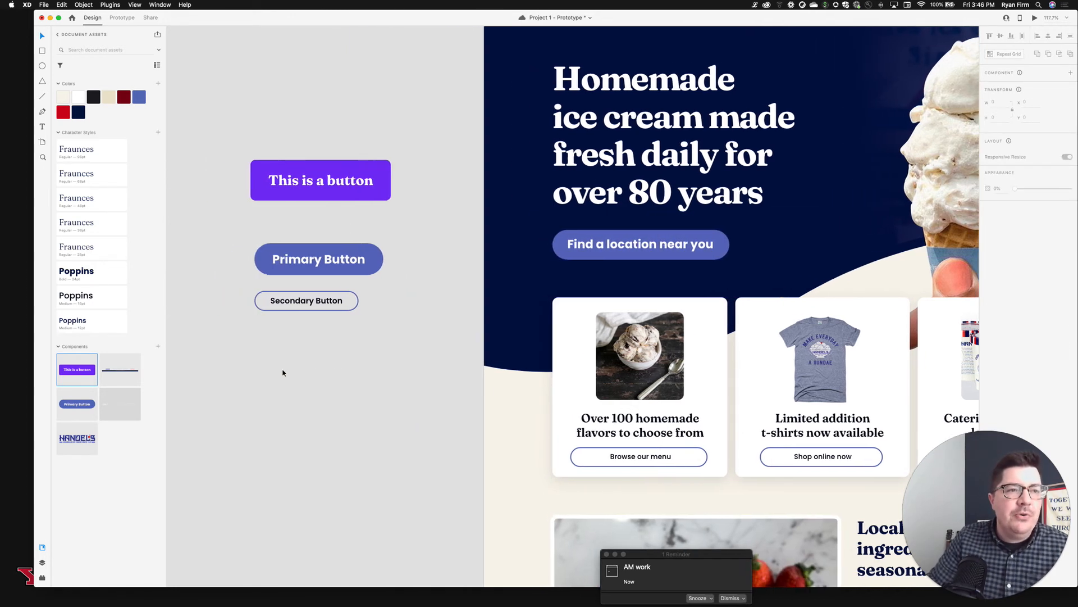
- Examine the homepage from the hero heading and its button through the three cards down to the footer
{"action": "scroll", "coordinate": [316, 295], "scroll_direction": "right", "scroll_amount": 3}
{"action": "scroll", "coordinate": [316, 294], "scroll_direction": "up", "scroll_amount": 2}
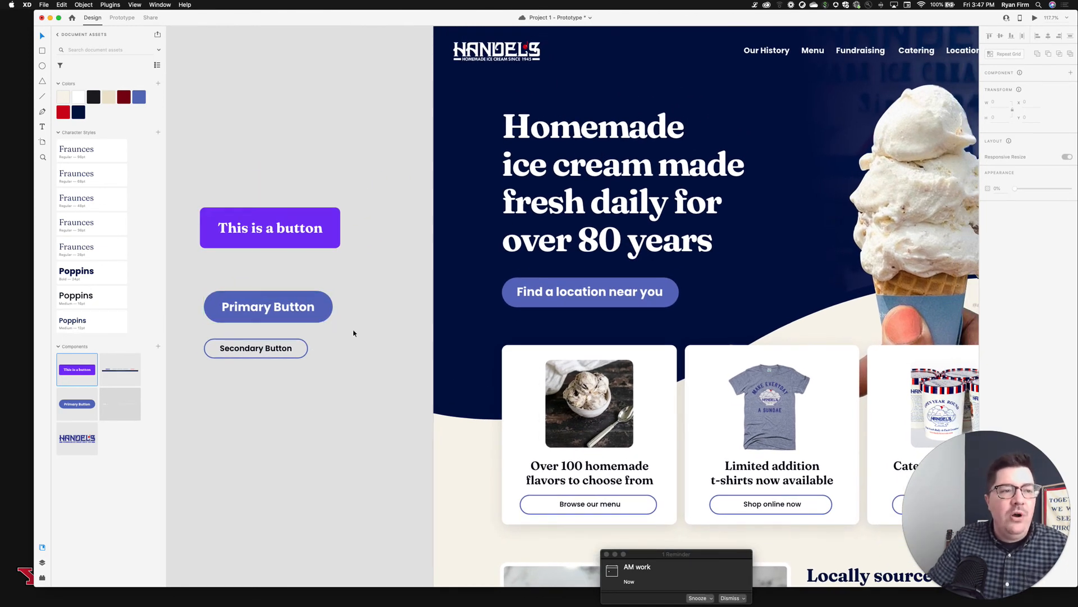
{"action": "scroll", "coordinate": [354, 331], "scroll_direction": "left", "scroll_amount": 2}
{"action": "scroll", "coordinate": [353, 332], "scroll_direction": "up", "scroll_amount": 1}
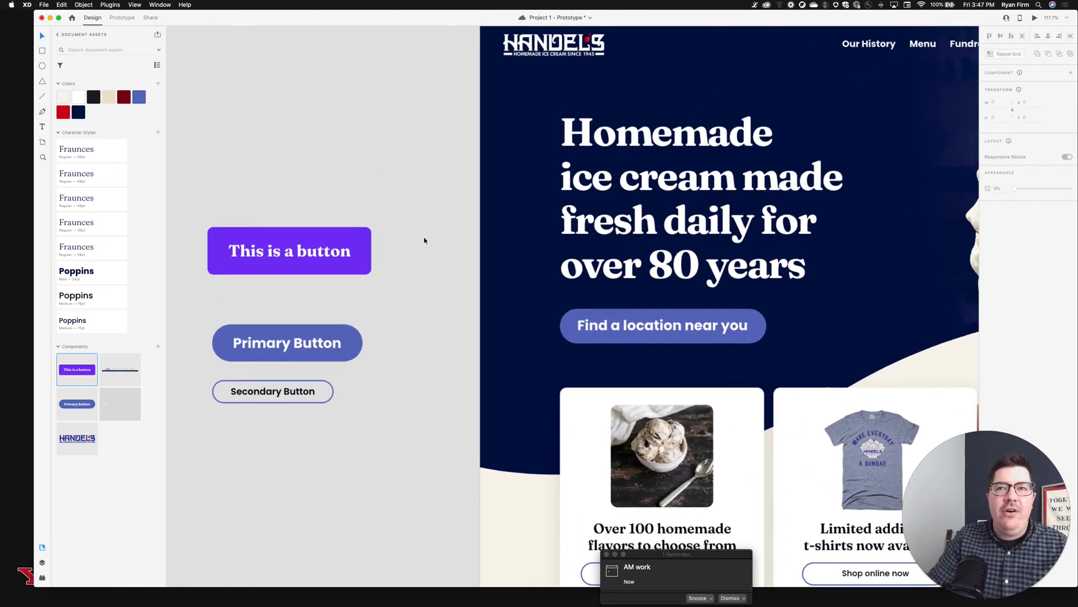
{"action": "scroll", "coordinate": [424, 240], "scroll_direction": "down", "scroll_amount": 3}
{"action": "scroll", "coordinate": [424, 241], "scroll_direction": "down", "scroll_amount": 3}
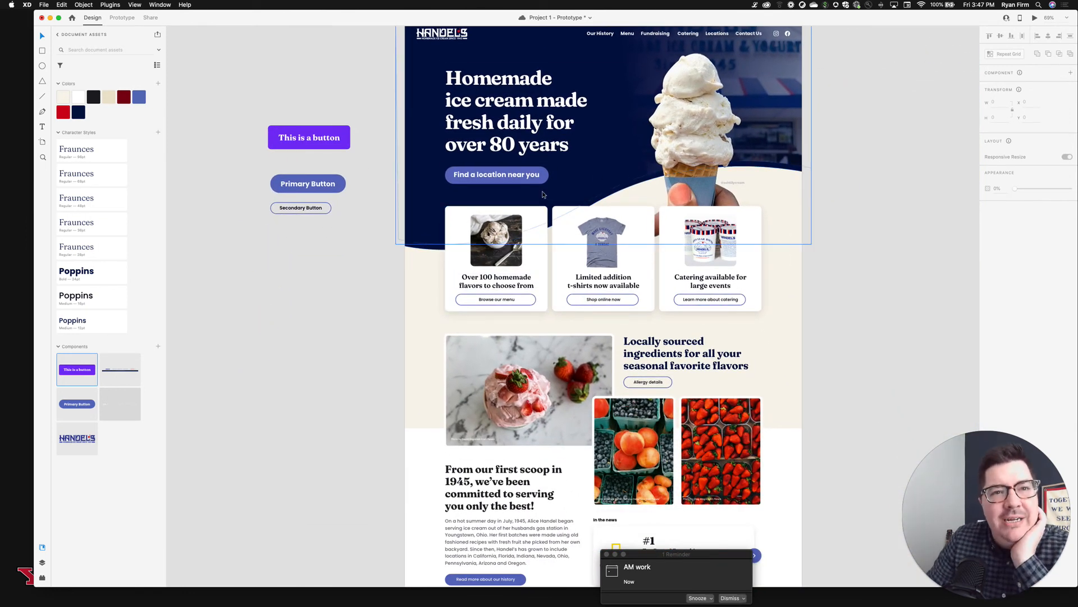
{"action": "scroll", "coordinate": [542, 196], "scroll_direction": "down", "scroll_amount": 1}
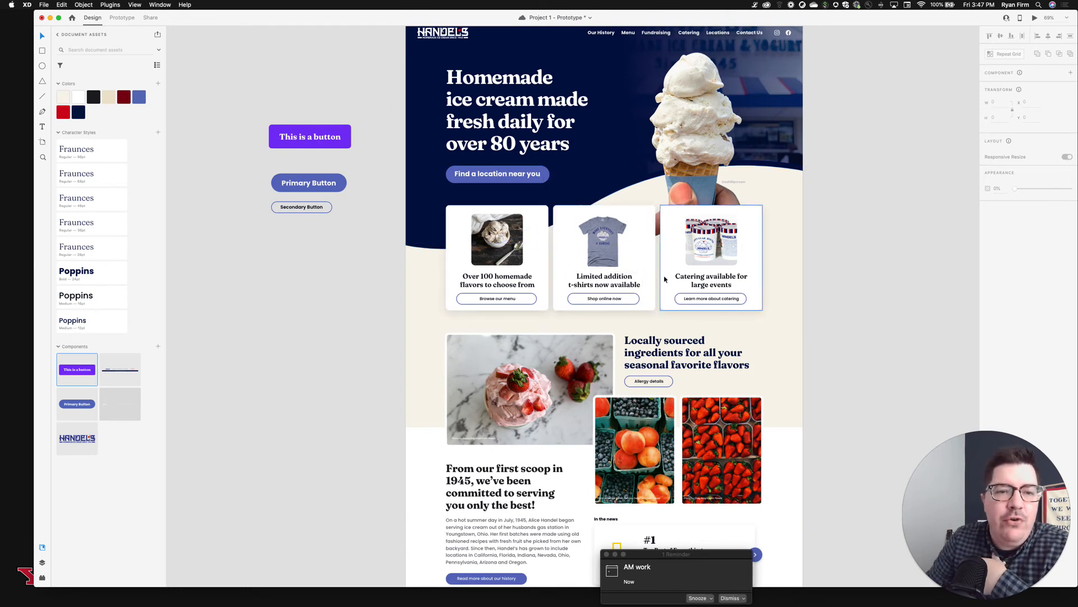
{"action": "scroll", "coordinate": [668, 278], "scroll_direction": "down", "scroll_amount": 3}
{"action": "scroll", "coordinate": [674, 277], "scroll_direction": "up", "scroll_amount": 5}
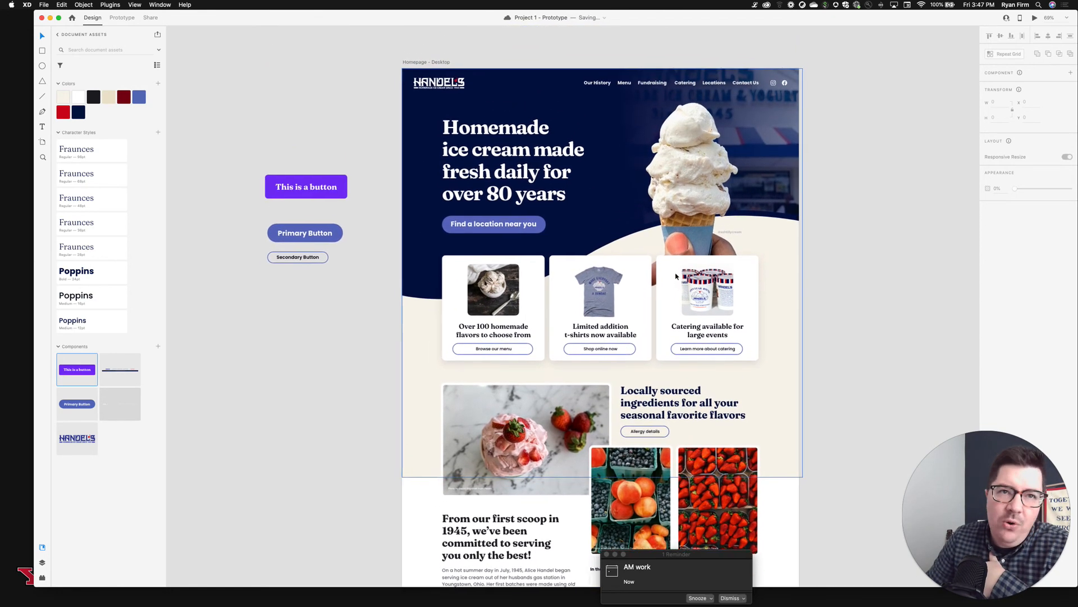
{"action": "scroll", "coordinate": [676, 275], "scroll_direction": "up", "scroll_amount": 1}
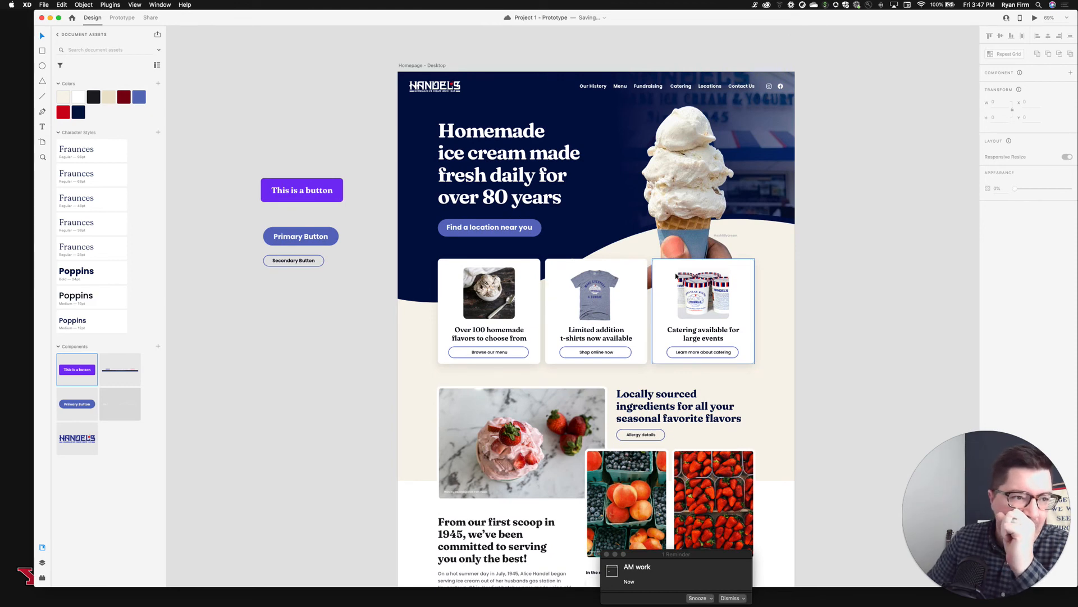
{"action": "scroll", "coordinate": [674, 275], "scroll_direction": "down", "scroll_amount": 6}
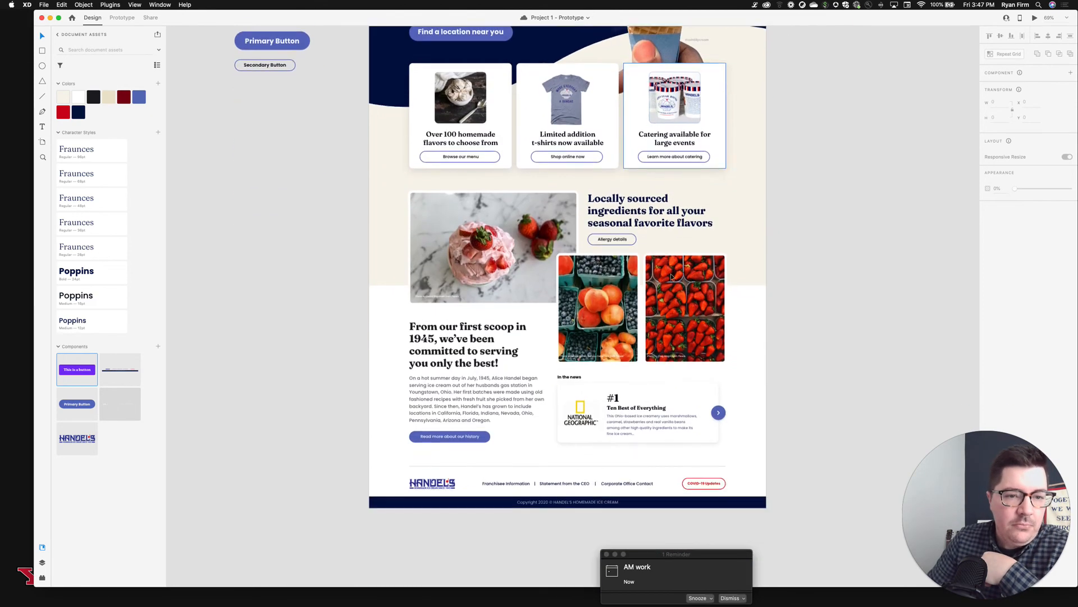
{"action": "scroll", "coordinate": [671, 276], "scroll_direction": "down", "scroll_amount": 5}
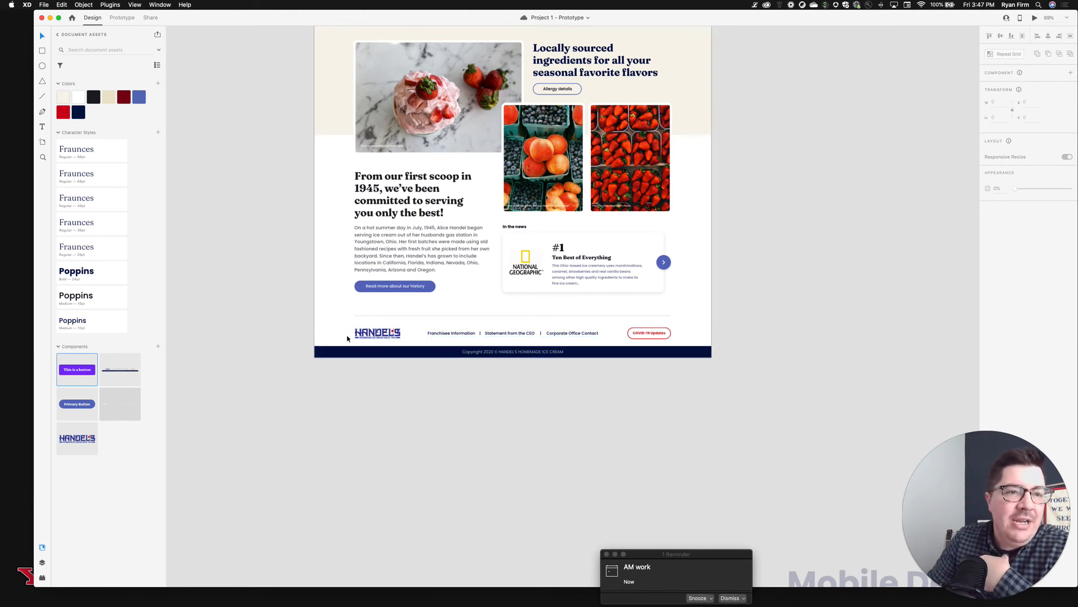
- Select all the footer elements at the end of the homepage to inspect them as one group, and clear the selection
{"action": "left_click", "coordinate": [446, 331]}
{"action": "left_click", "coordinate": [340, 319]}
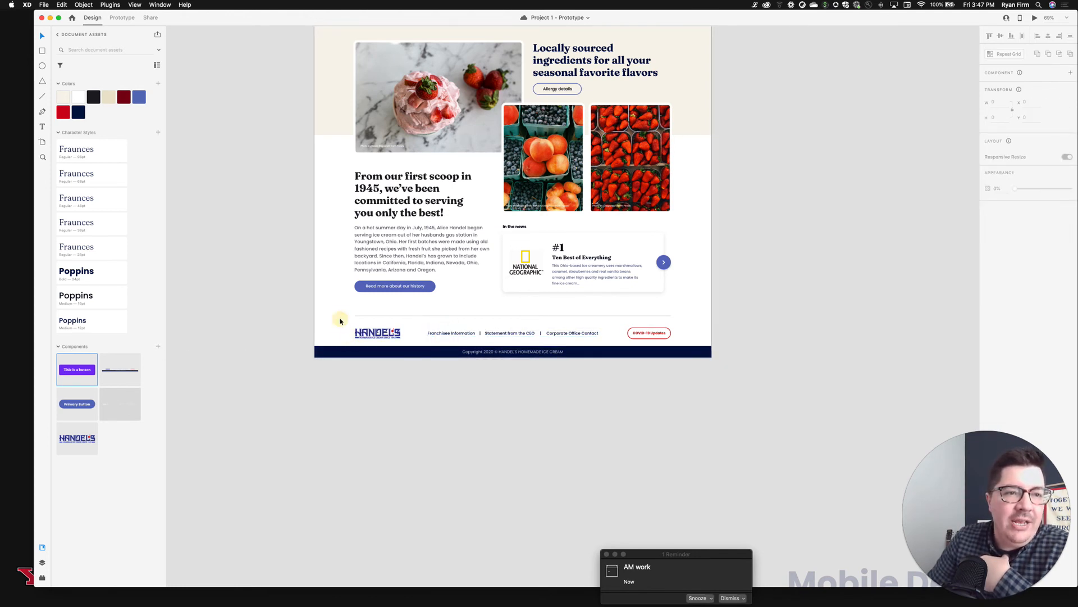
{"action": "left_click_drag", "start_coordinate": [323, 305], "coordinate": [699, 381]}
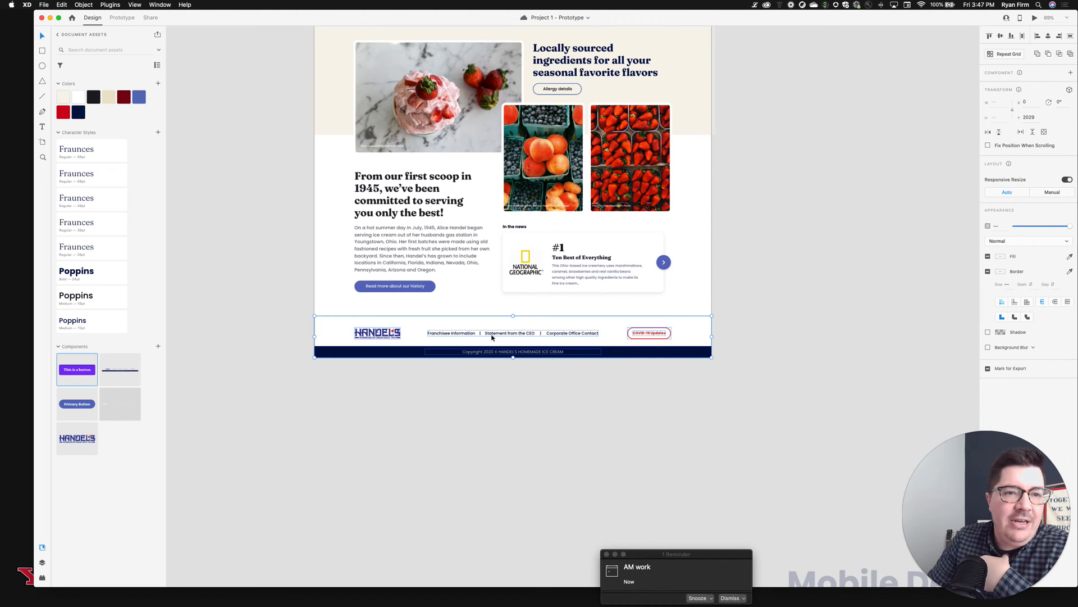
{"action": "left_click", "coordinate": [193, 386]}
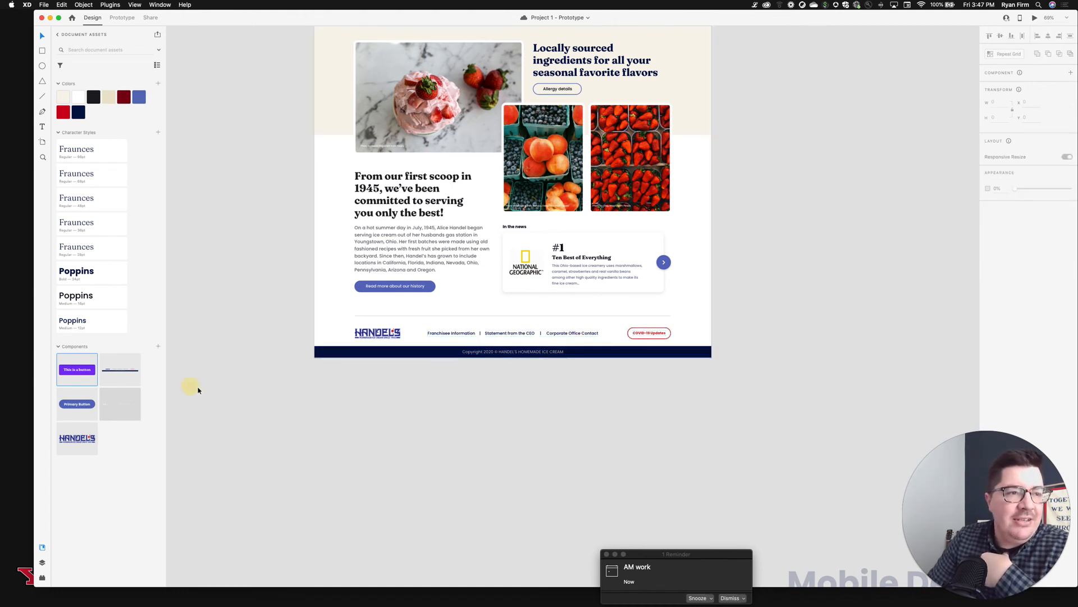
- Try instances of the footer component and the faint white component below the homepage artboard, and delete both instances
{"action": "left_click_drag", "start_coordinate": [117, 370], "coordinate": [488, 409]}
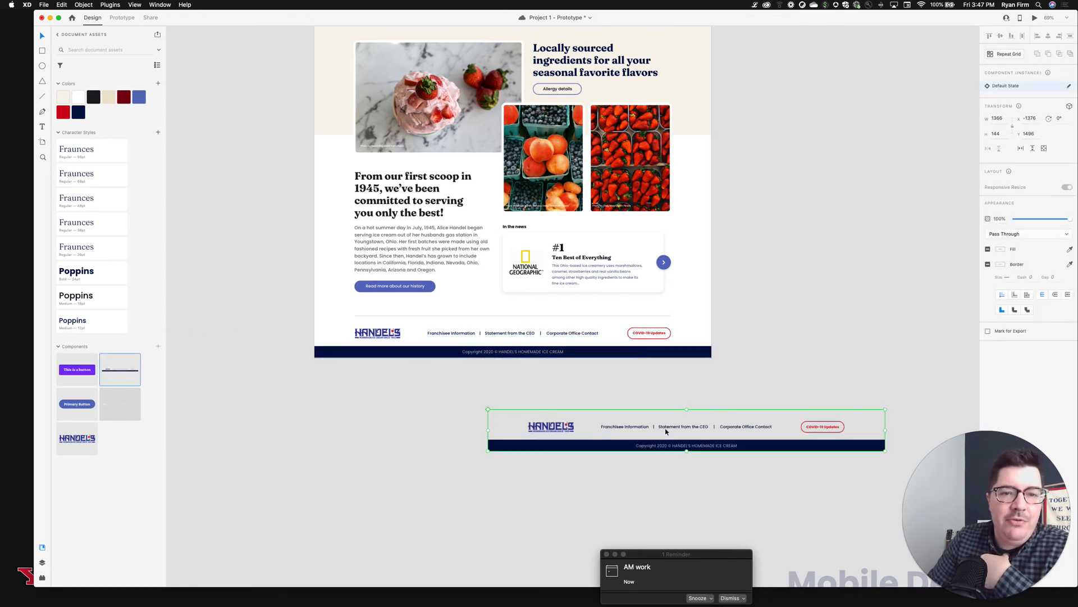
{"action": "left_click_drag", "start_coordinate": [635, 428], "coordinate": [462, 408]}
{"action": "left_click", "coordinate": [734, 407]}
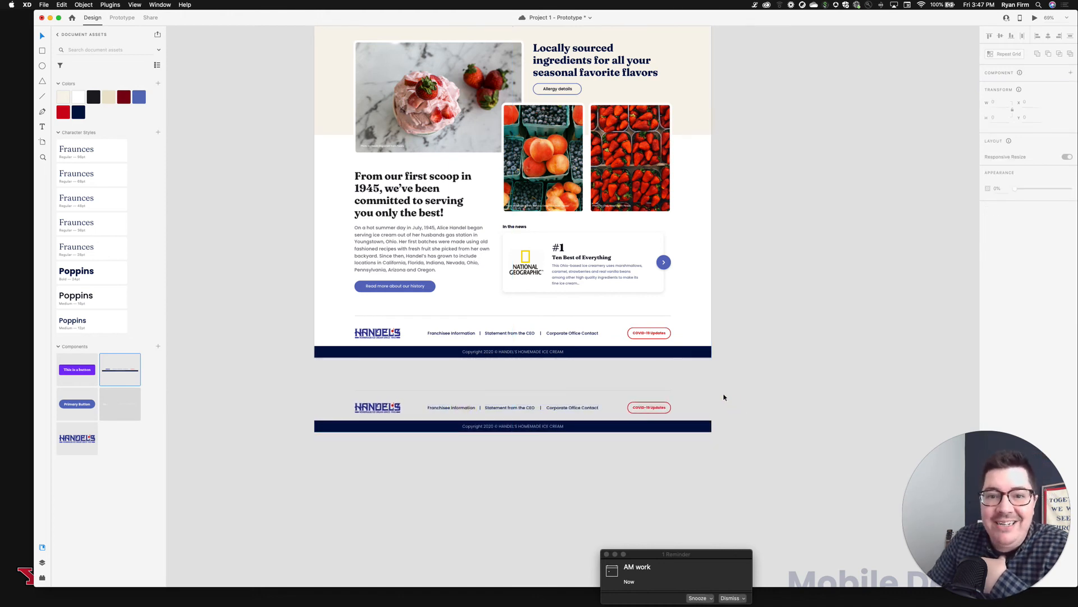
{"action": "left_click_drag", "start_coordinate": [723, 385], "coordinate": [315, 456]}
{"action": "key", "text": "Delete"}
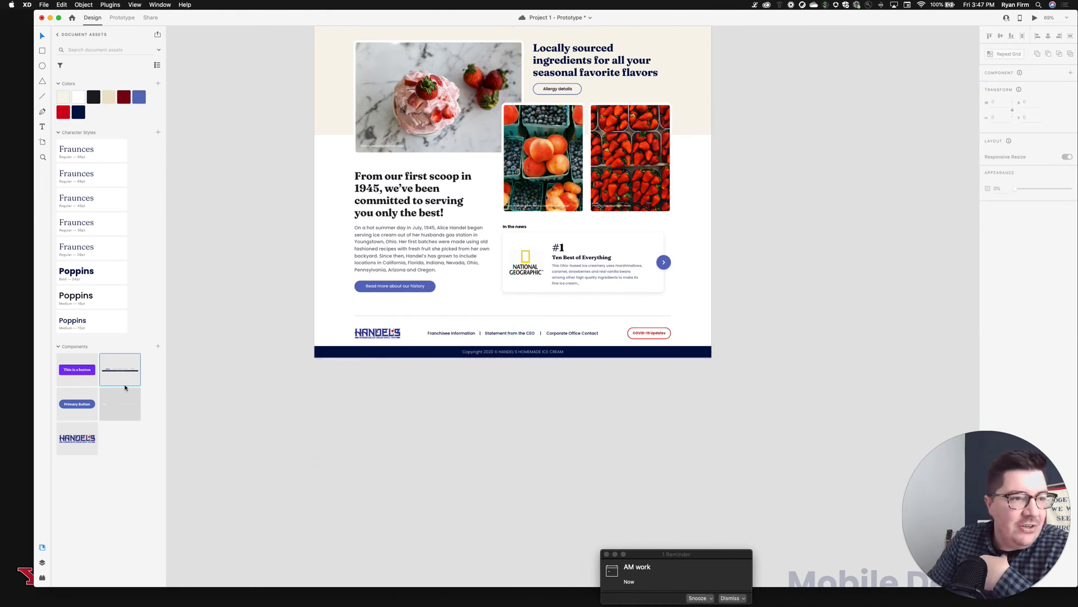
{"action": "left_click_drag", "start_coordinate": [122, 409], "coordinate": [364, 405]}
{"action": "key", "text": "Delete"}
- Place a copy of the T-shirt card's white background on the pasteboard below the Secondary Button and make it a component
{"action": "scroll", "coordinate": [364, 405], "scroll_direction": "up", "scroll_amount": 3}
{"action": "scroll", "coordinate": [363, 405], "scroll_direction": "left", "scroll_amount": 3}
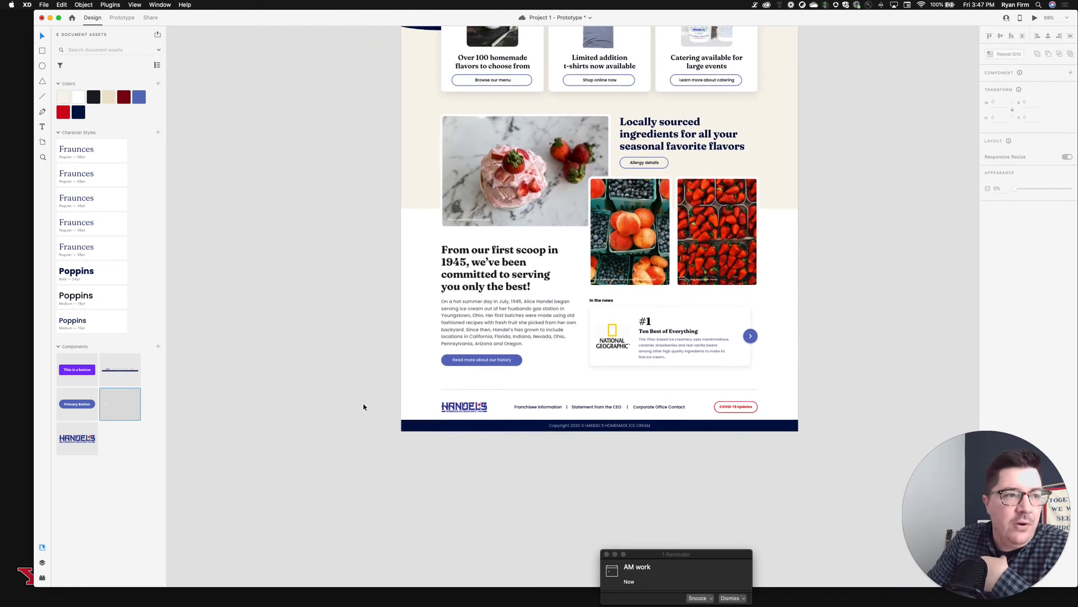
{"action": "scroll", "coordinate": [337, 406], "scroll_direction": "up", "scroll_amount": 5}
{"action": "scroll", "coordinate": [337, 407], "scroll_direction": "left", "scroll_amount": 3}
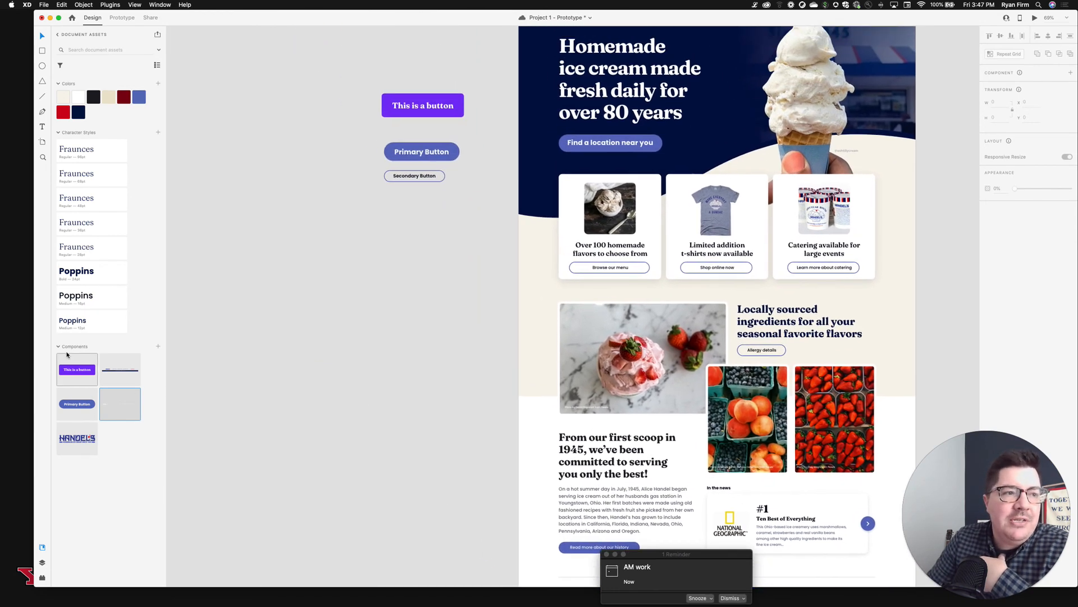
{"action": "scroll", "coordinate": [356, 332], "scroll_direction": "up", "scroll_amount": 3}
{"action": "scroll", "coordinate": [355, 331], "scroll_direction": "up", "scroll_amount": 1}
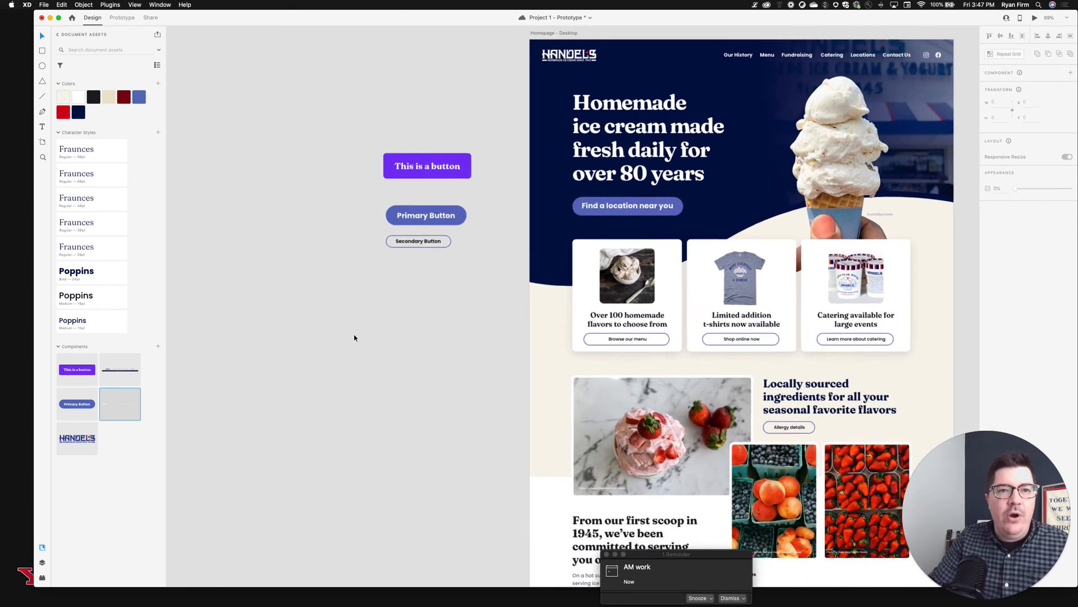
{"action": "scroll", "coordinate": [354, 335], "scroll_direction": "up", "scroll_amount": 3}
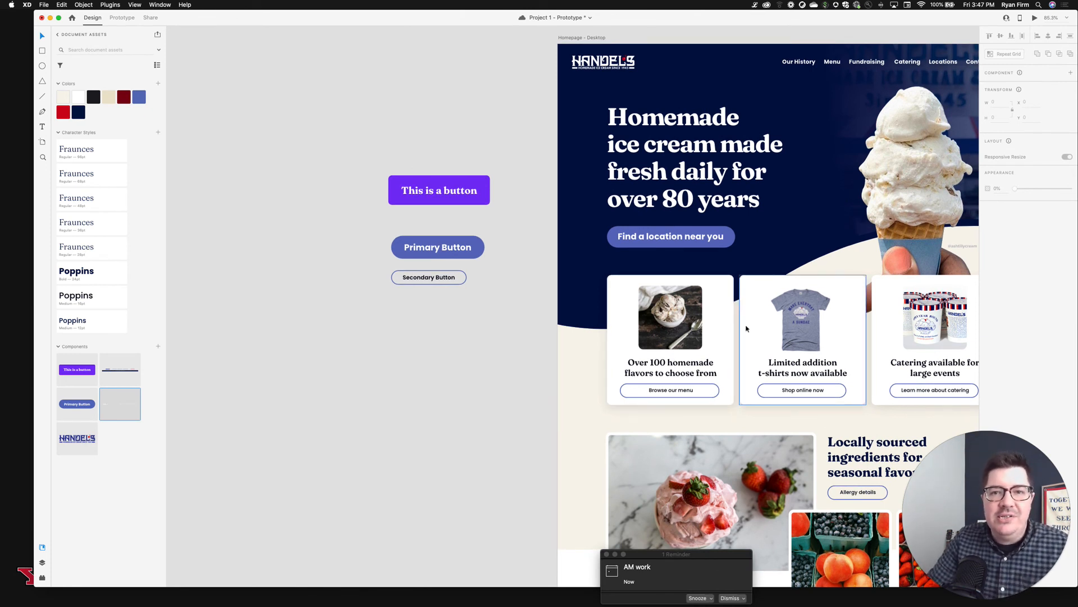
{"action": "left_click", "coordinate": [753, 285]}
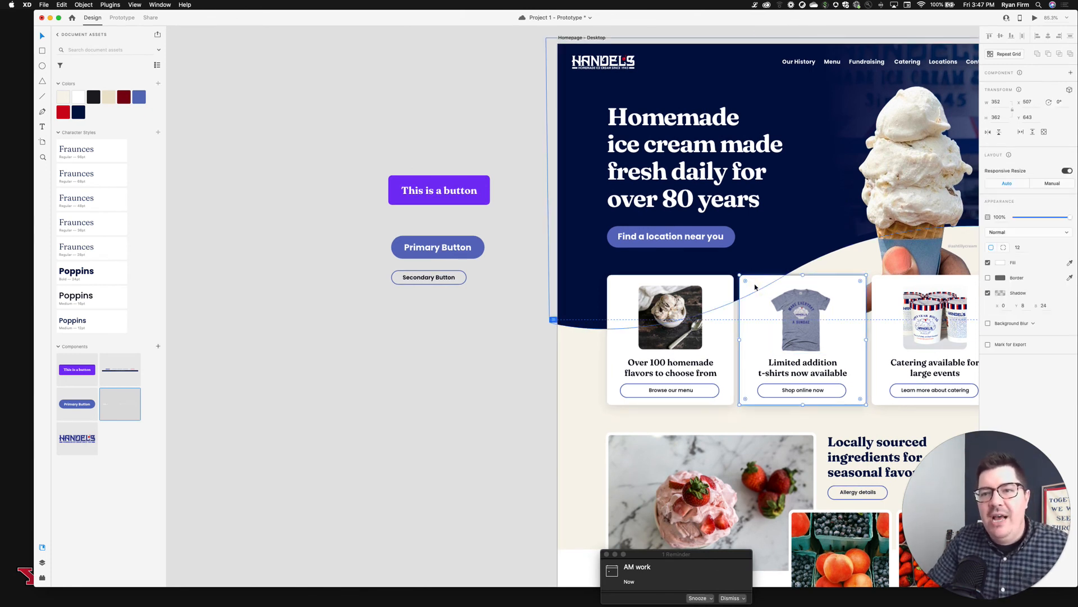
{"action": "left_click", "coordinate": [424, 380]}
{"action": "left_click_drag", "start_coordinate": [772, 329], "coordinate": [438, 385]}
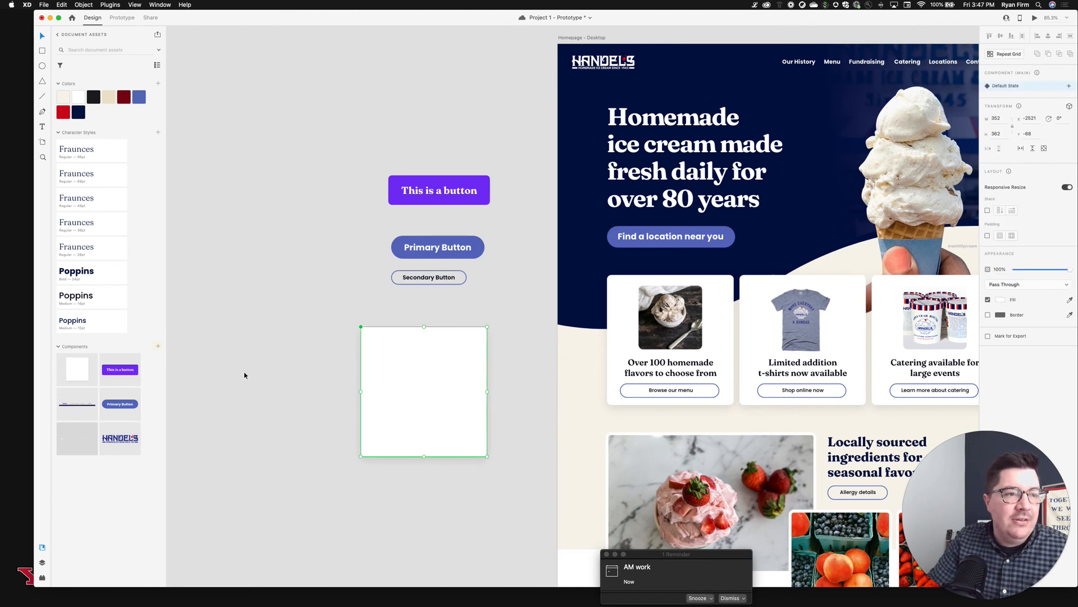
{"action": "left_click", "coordinate": [310, 383]}
- Delete the white card from the pasteboard, and try a component instance of it beneath the T-shirt card before deleting that instance
{"action": "left_click", "coordinate": [404, 393]}
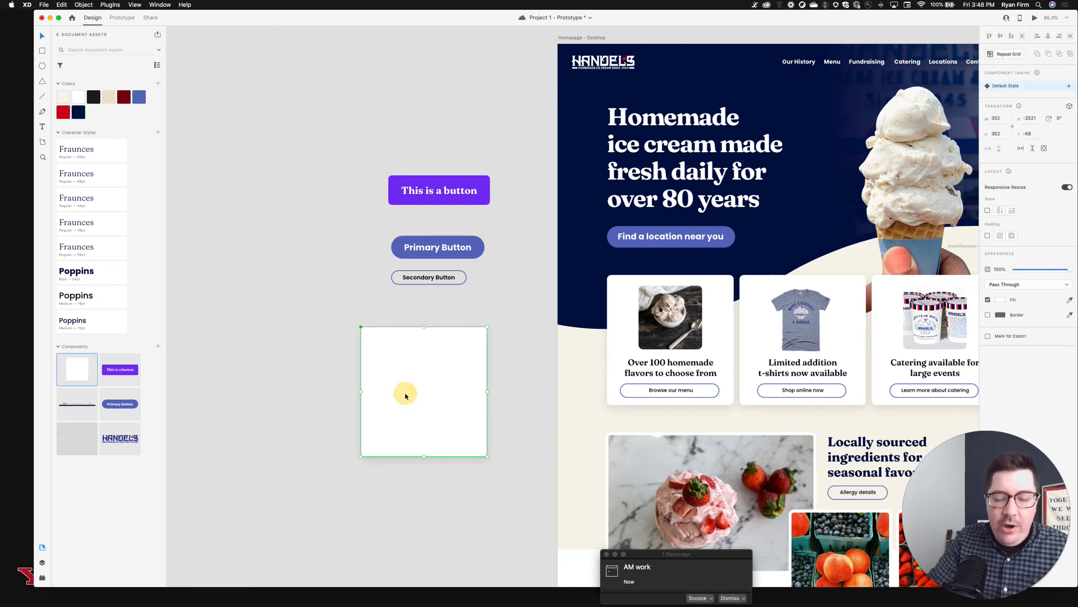
{"action": "key", "text": "Delete"}
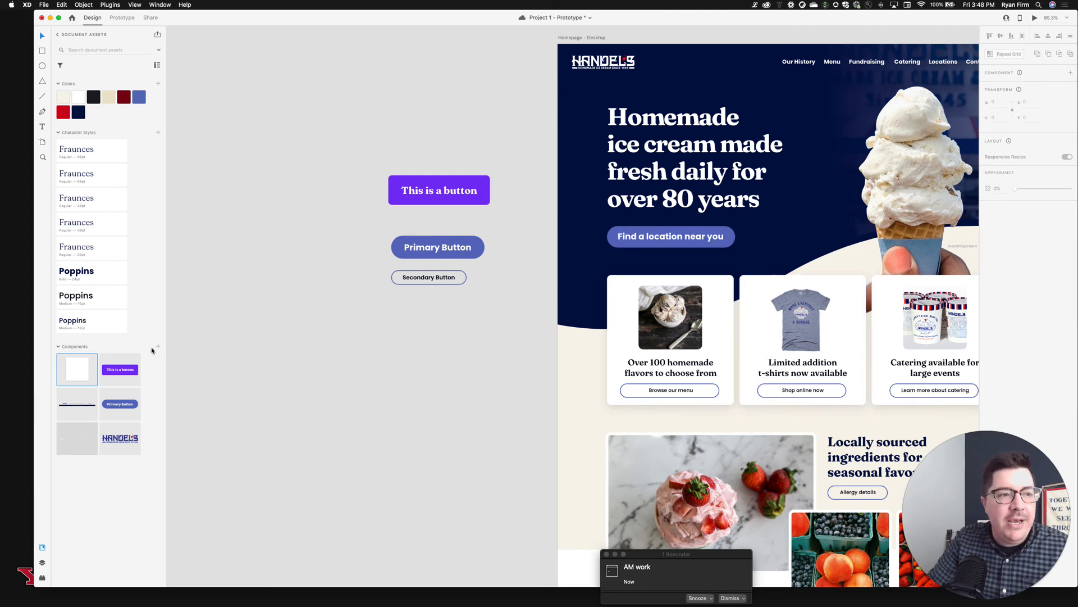
{"action": "left_click_drag", "start_coordinate": [86, 367], "coordinate": [797, 429]}
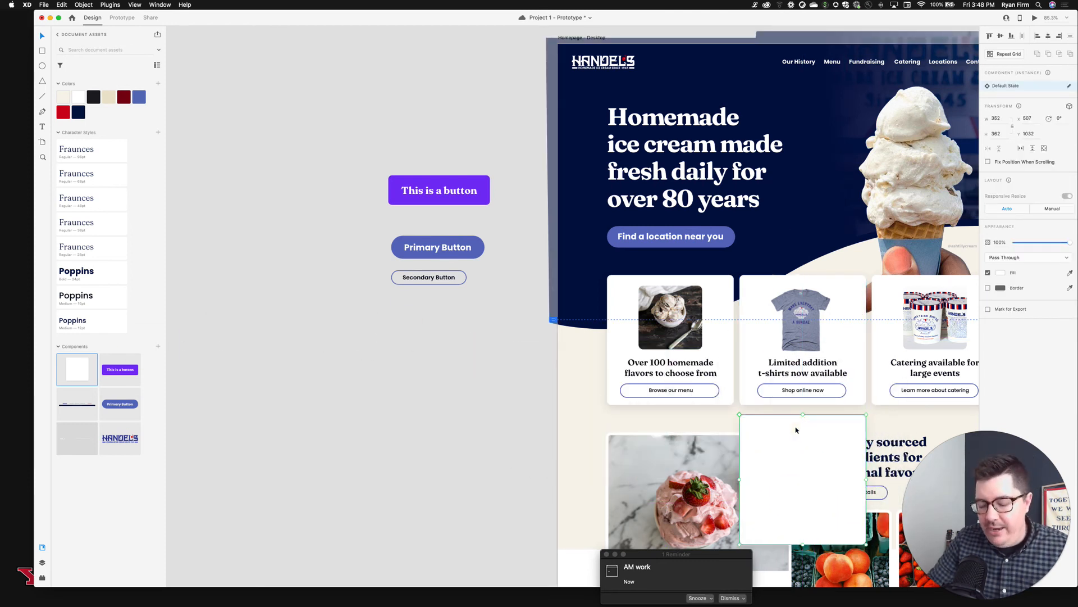
{"action": "key", "text": "Delete"}
{"action": "left_click", "coordinate": [466, 361]}
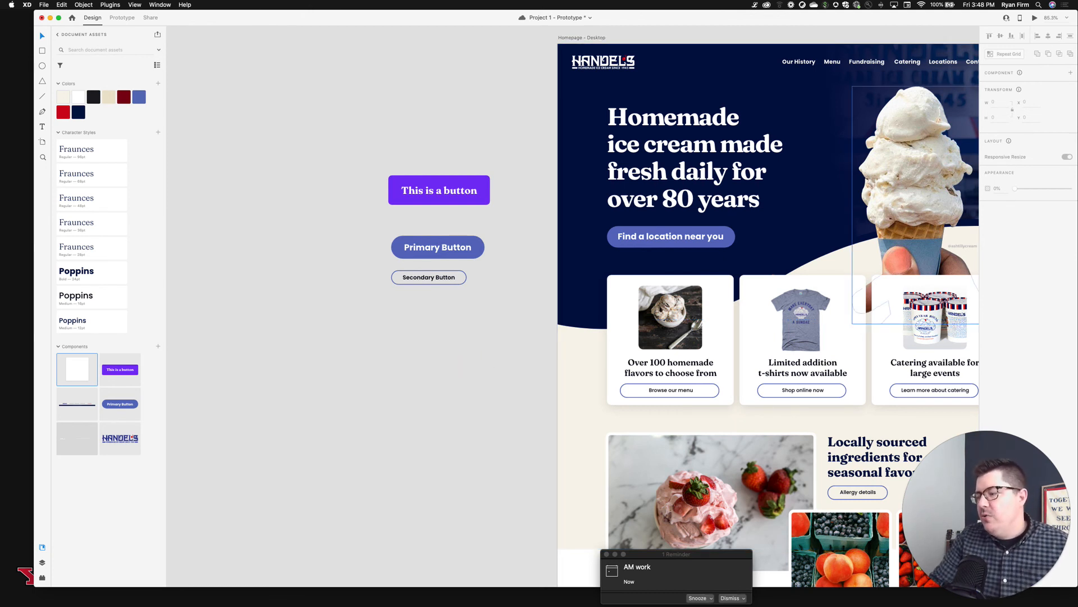
- Return to the Project 1 - Prototype document and save it
{"action": "left_click", "coordinate": [269, 593]}
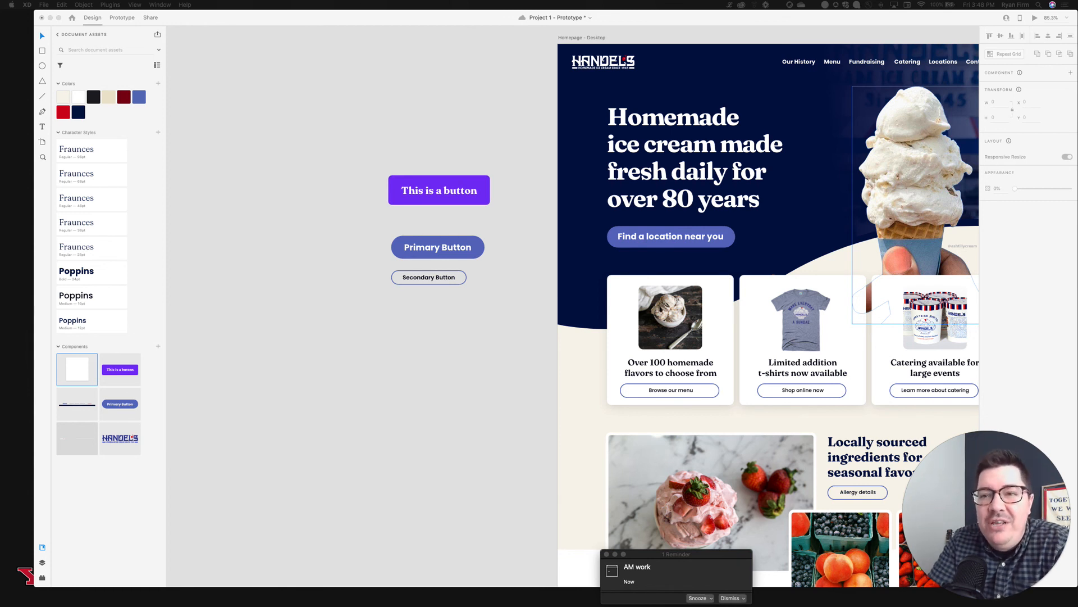
{"action": "left_click", "coordinate": [499, 325]}
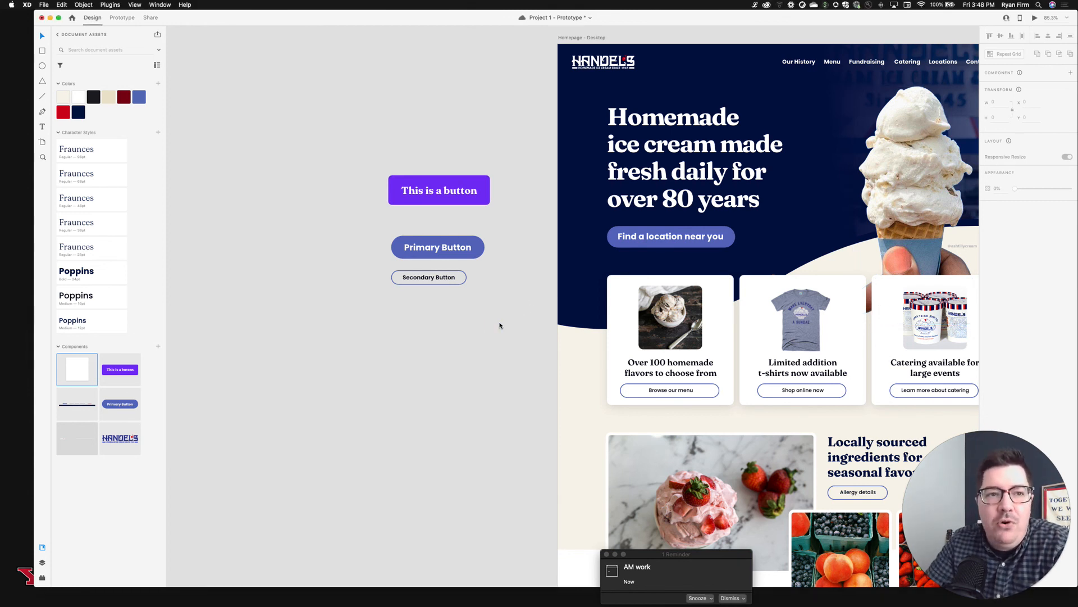
{"action": "key", "text": "super+s"}
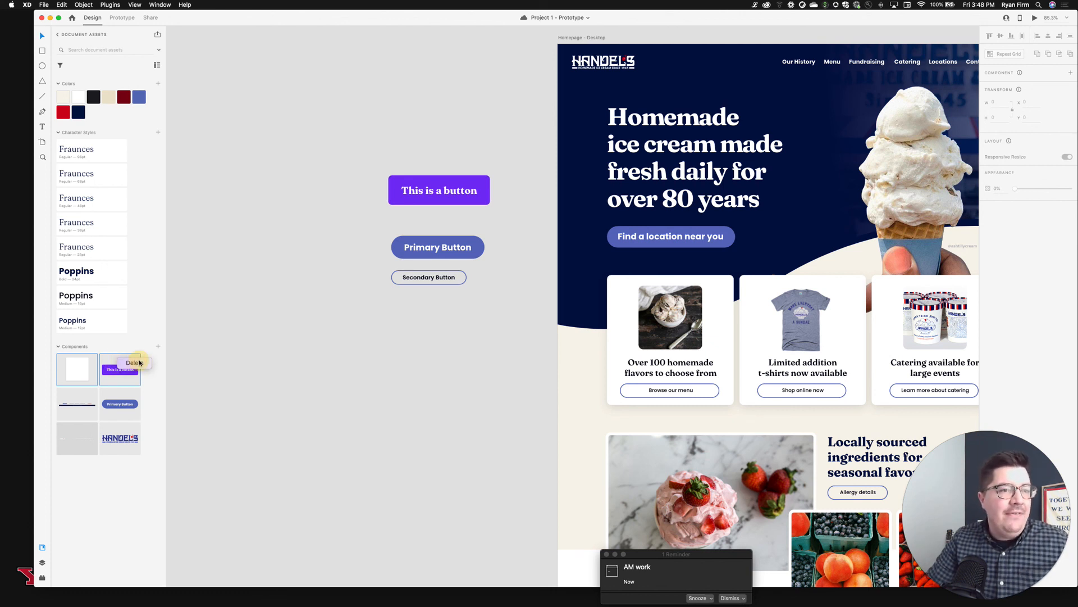
- Delete the white card and purple "This is a button" from the document's components, and make the Secondary Button a component
{"action": "key", "text": "BackSpace"}
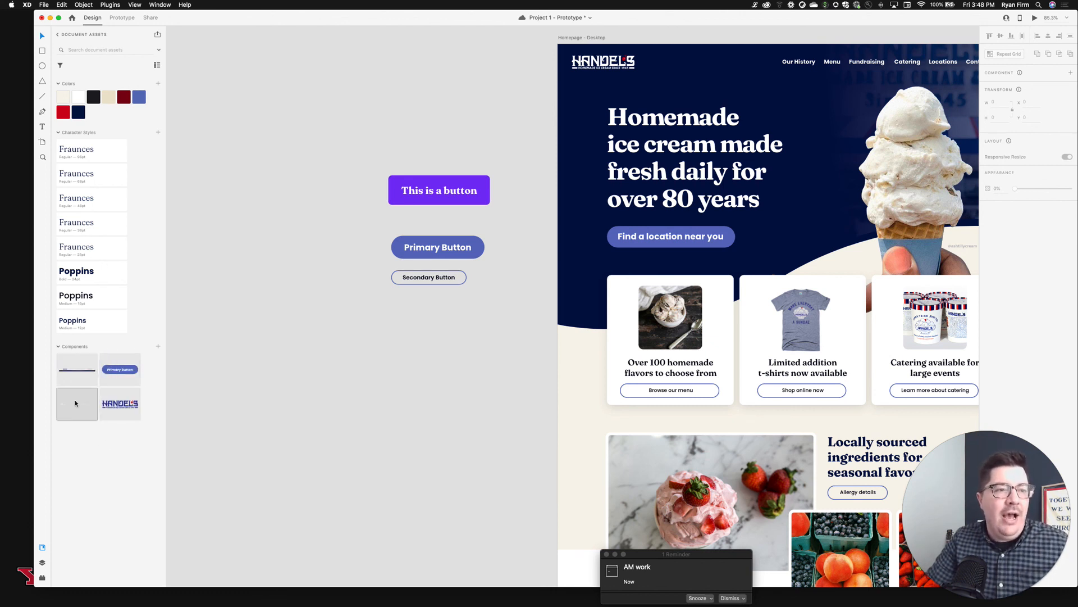
{"action": "left_click", "coordinate": [425, 285]}
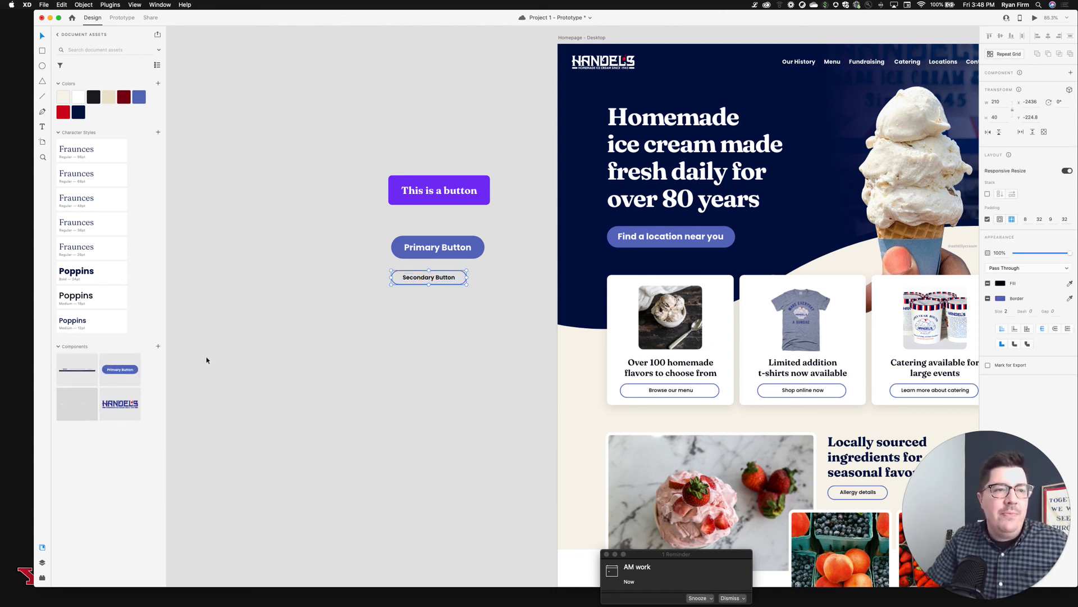
{"action": "left_click", "coordinate": [158, 347]}
{"action": "left_click", "coordinate": [369, 363]}
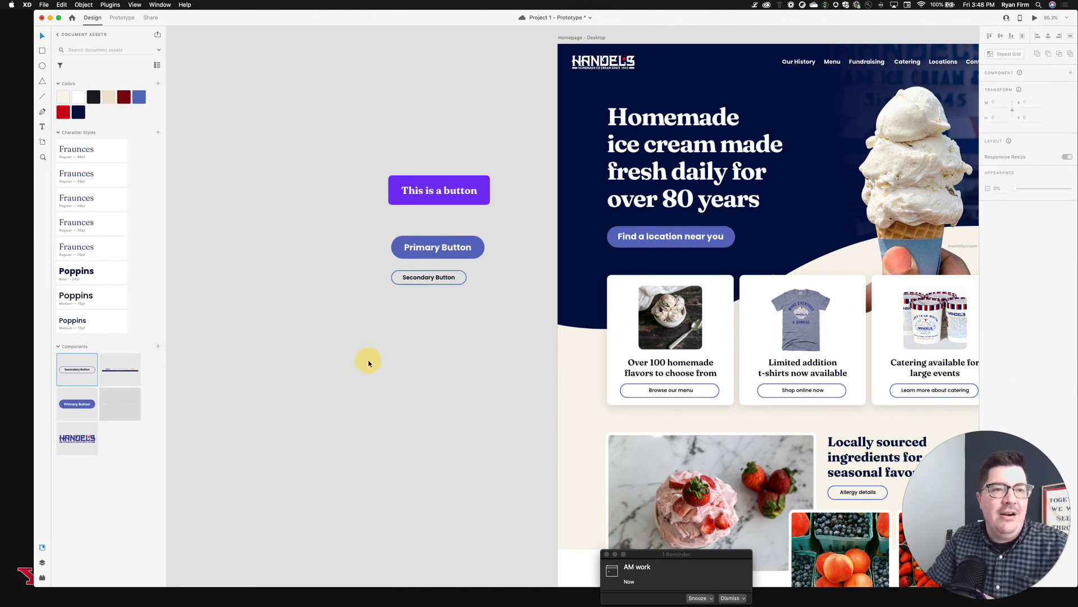